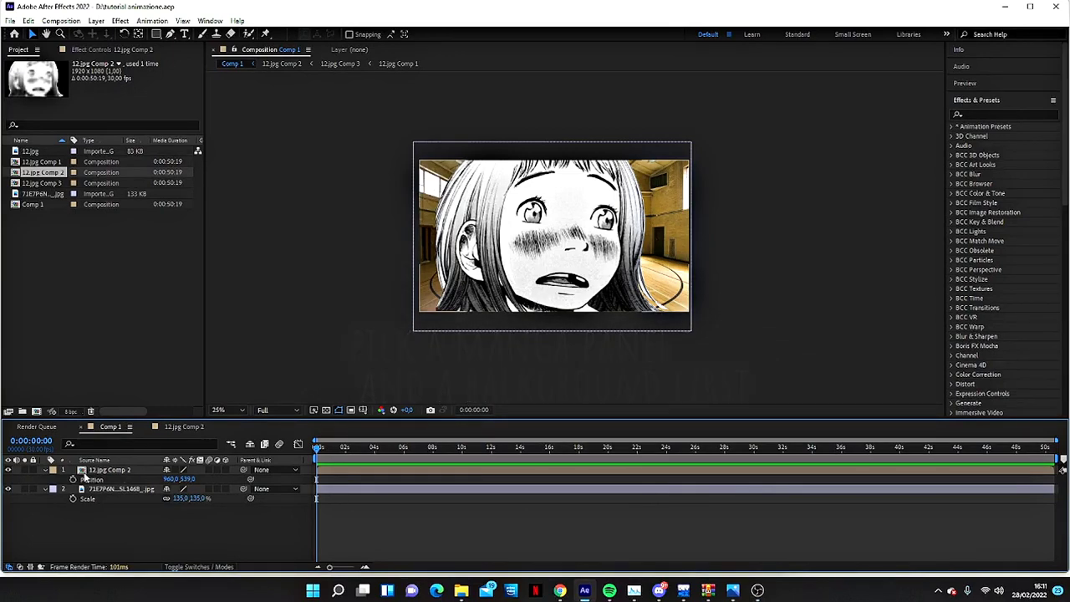
# Temporarily hide the manga girl layer to check the gym background's position, then show her again
pyautogui.click(8, 470)
pyautogui.click(121, 489)
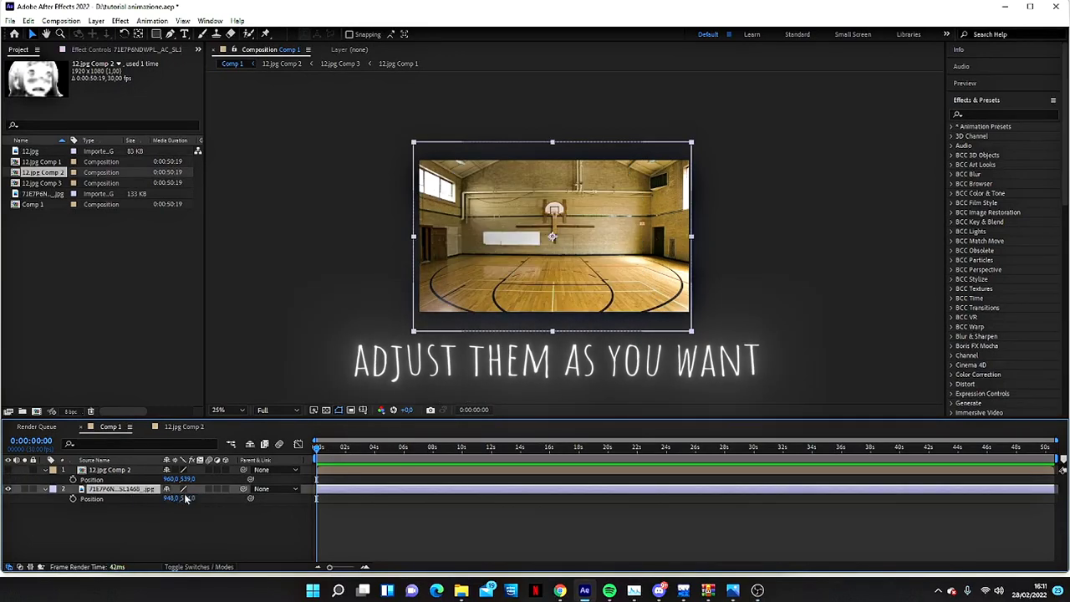
pyautogui.press('p')
pyautogui.click(10, 469)
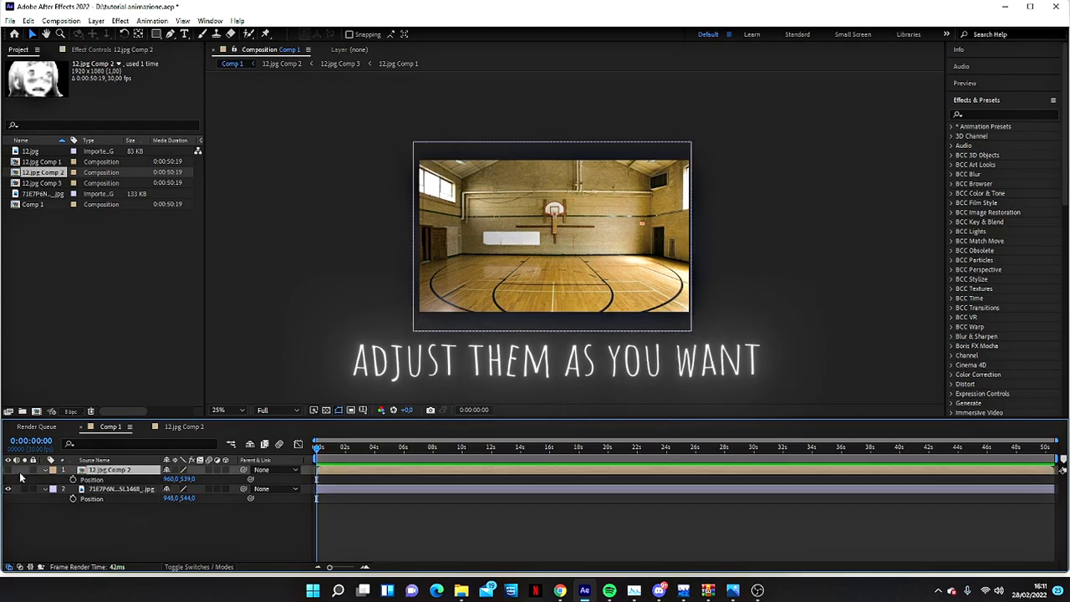
pyautogui.click(10, 470)
pyautogui.click(109, 469)
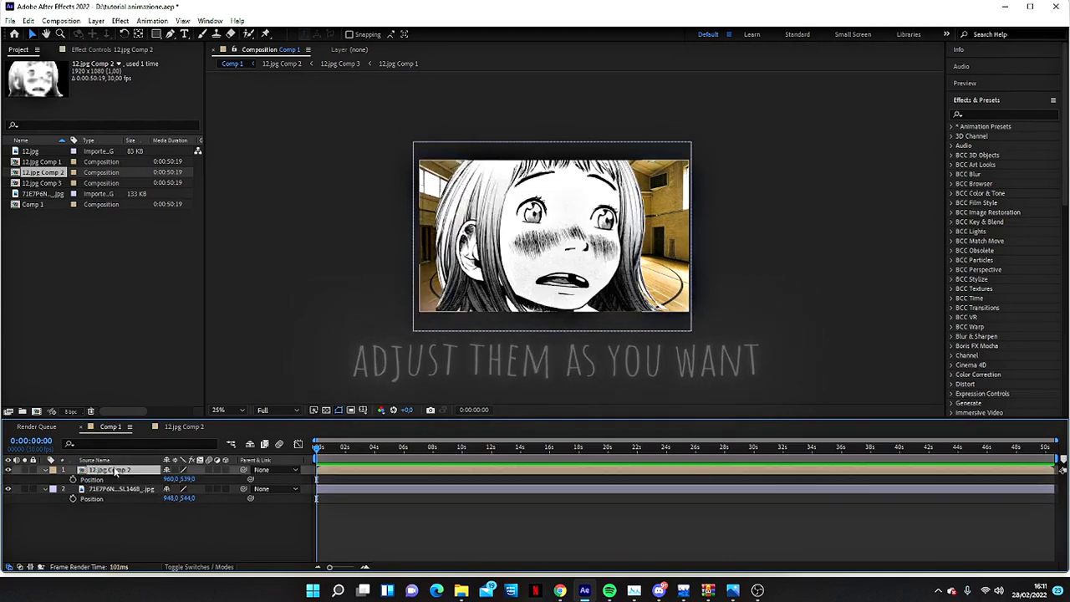
# Scale the gym background to 274% and shift it right and down behind the girl
pyautogui.click(121, 489)
pyautogui.press('s')
pyautogui.moveTo(171, 498); pyautogui.dragTo(152, 169)
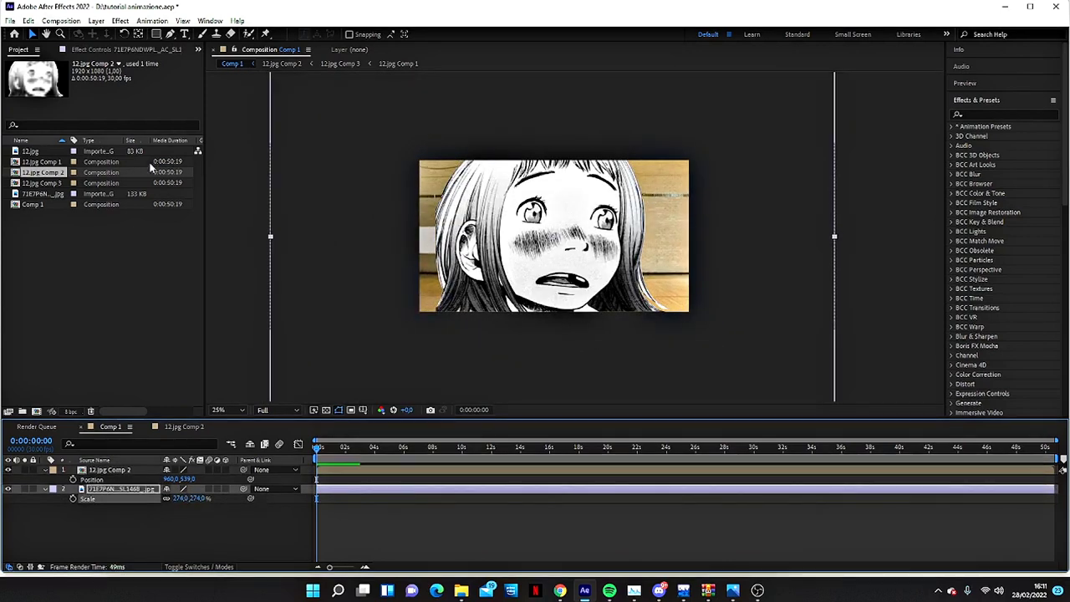
pyautogui.moveTo(377, 337); pyautogui.dragTo(438, 365)
# Apply Drop Shadow to the 12.jpg Comp 2 character layer
pyautogui.click(418, 519)
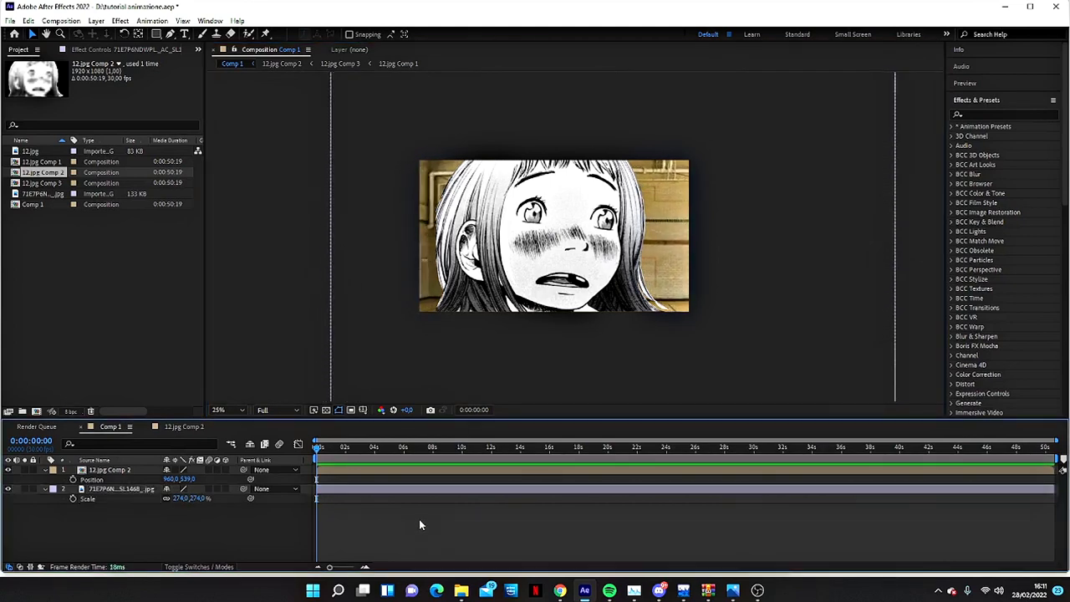
pyautogui.click(1018, 114)
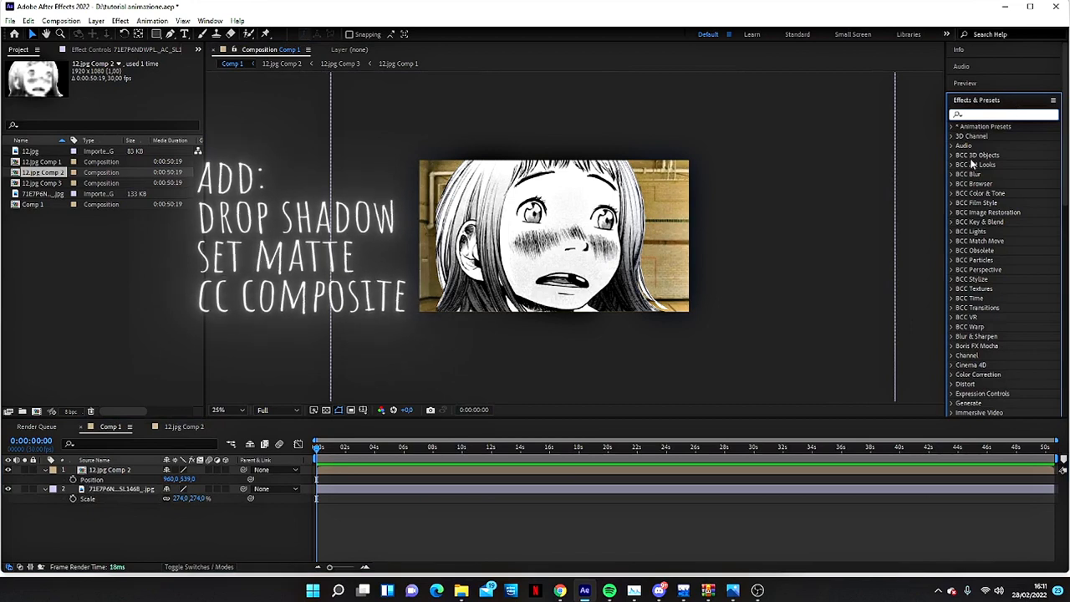
pyautogui.write('shadow')
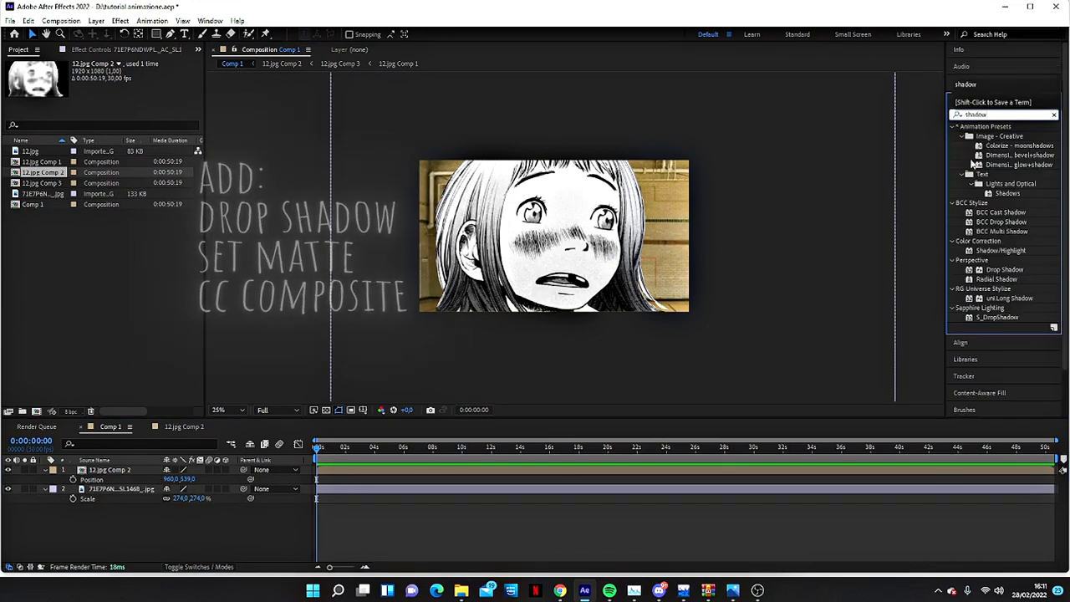
pyautogui.moveTo(1001, 270); pyautogui.dragTo(719, 467)
# Add CC Composite to the character layer
pyautogui.click(1054, 115)
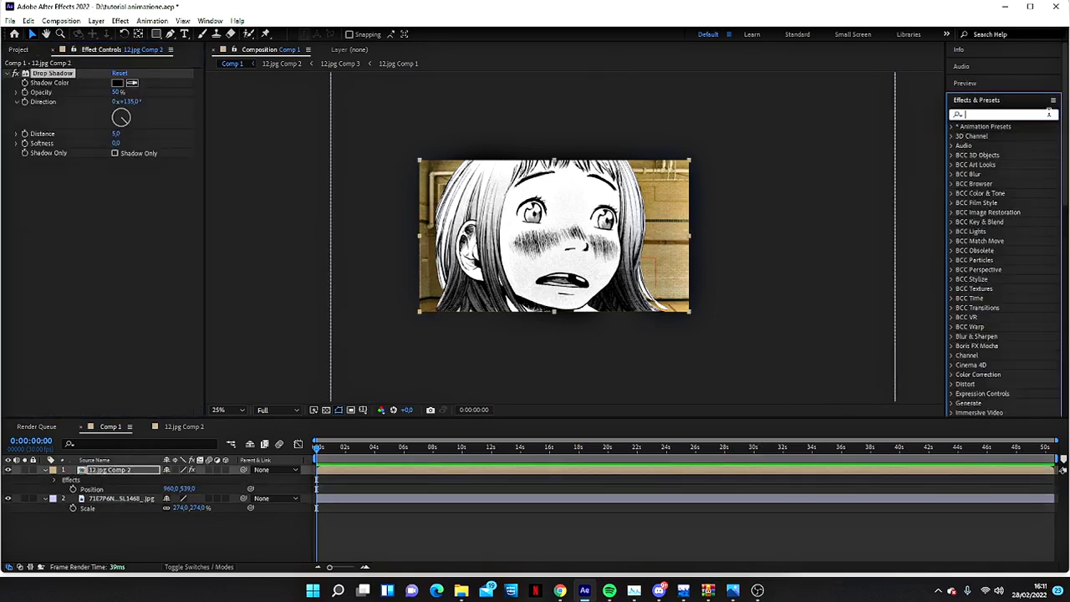
pyautogui.write('cc')
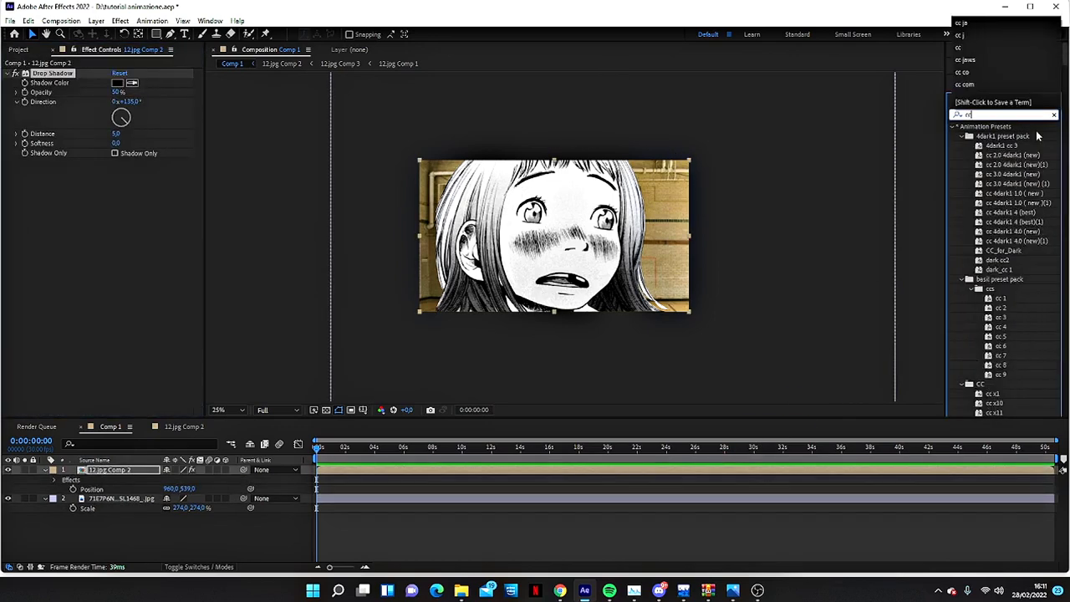
pyautogui.write(' compo')
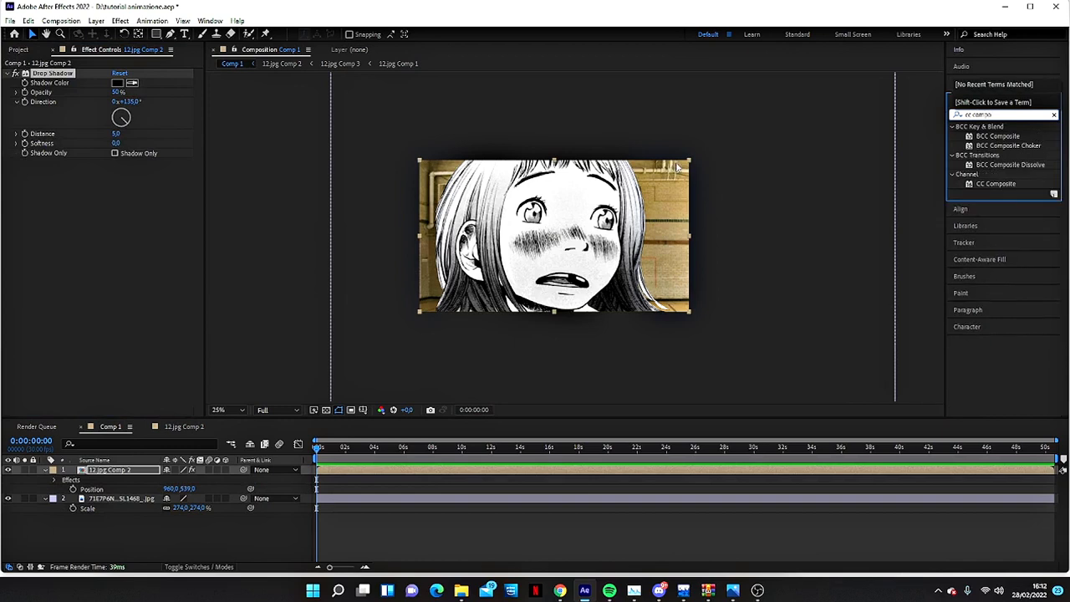
pyautogui.doubleClick(995, 183)
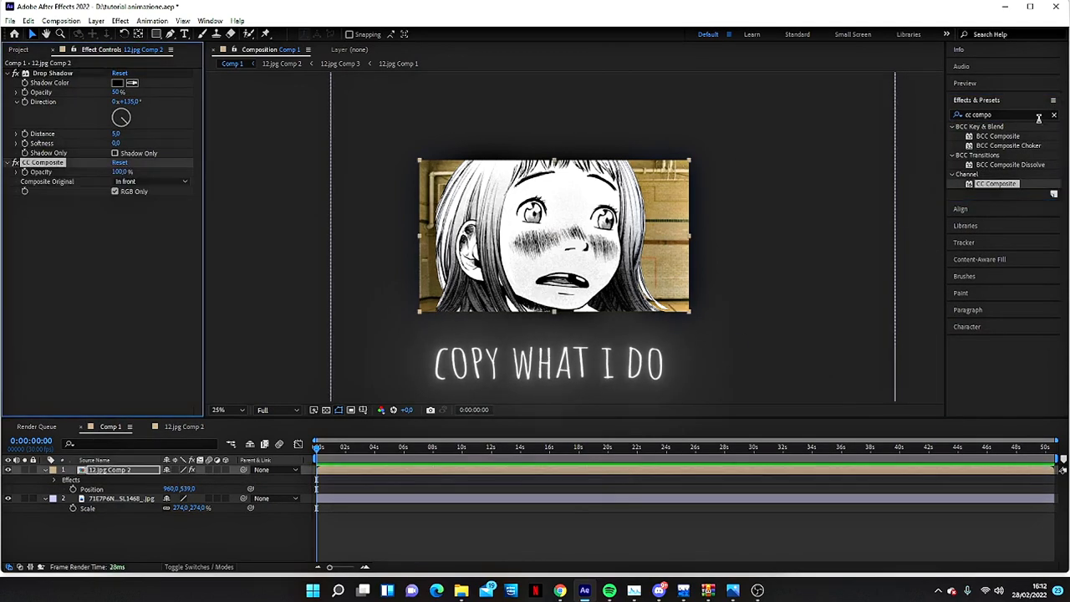
pyautogui.click(1053, 115)
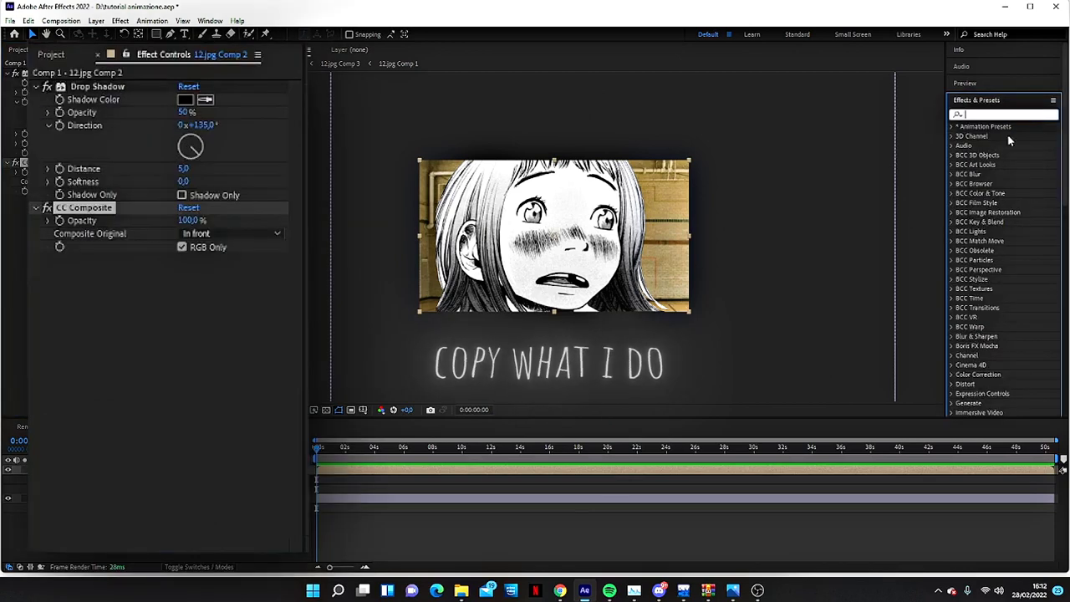
# Apply Set Matte to the character layer and reorder it directly above CC Composite
pyautogui.write('set m')
pyautogui.moveTo(1008, 135); pyautogui.dragTo(623, 475)
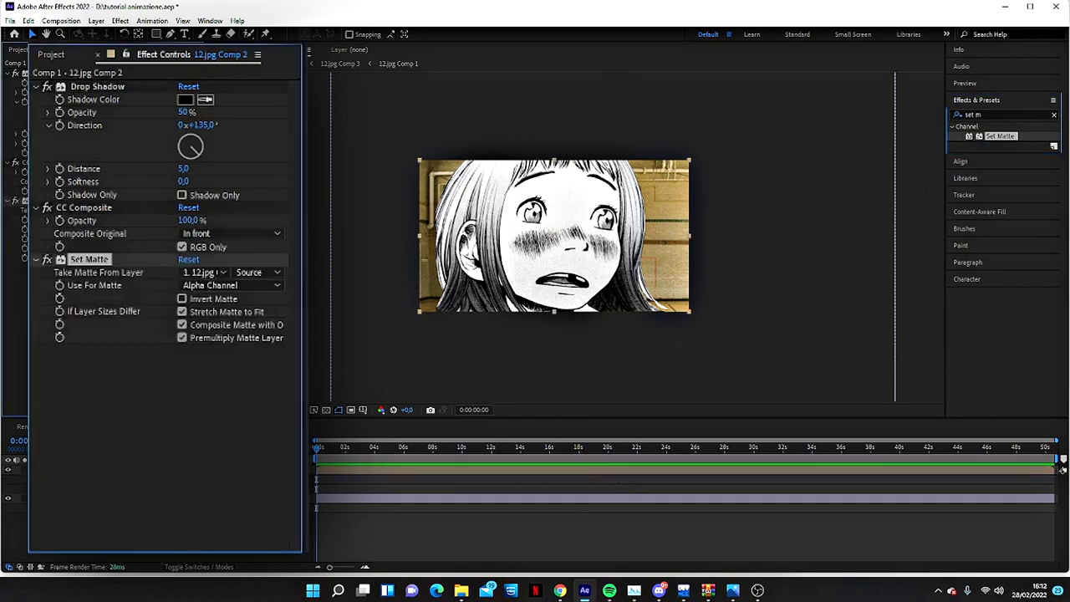
pyautogui.moveTo(102, 208); pyautogui.dragTo(99, 208)
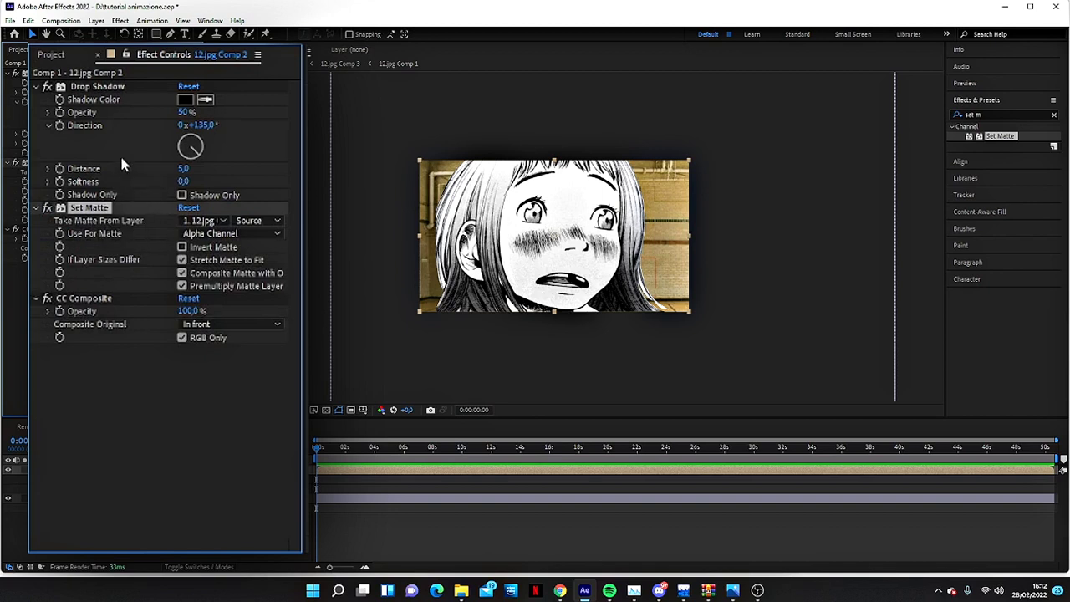
pyautogui.click(96, 88)
# Switch CC Composite to Multiply and make Drop Shadow shadow-only at 50% opacity
pyautogui.moveTo(188, 112); pyautogui.dragTo(304, 110)
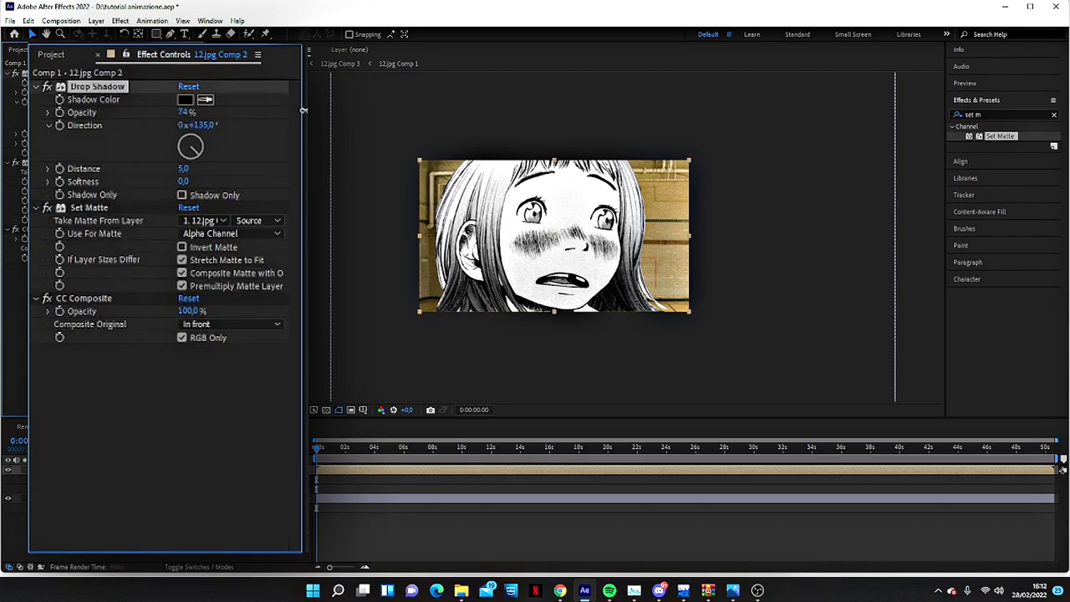
pyautogui.click(218, 324)
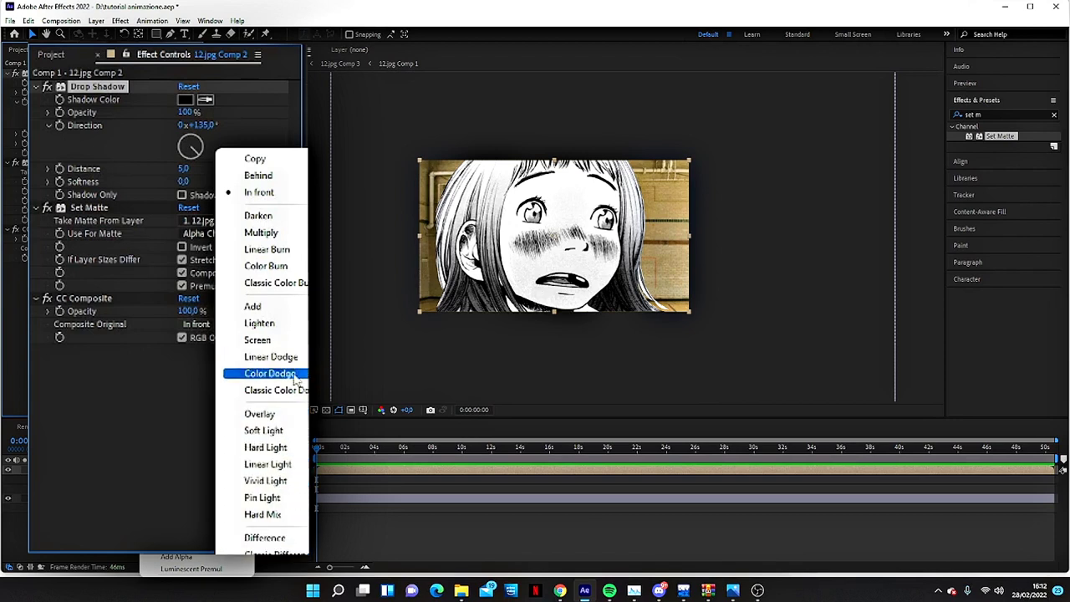
pyautogui.click(261, 233)
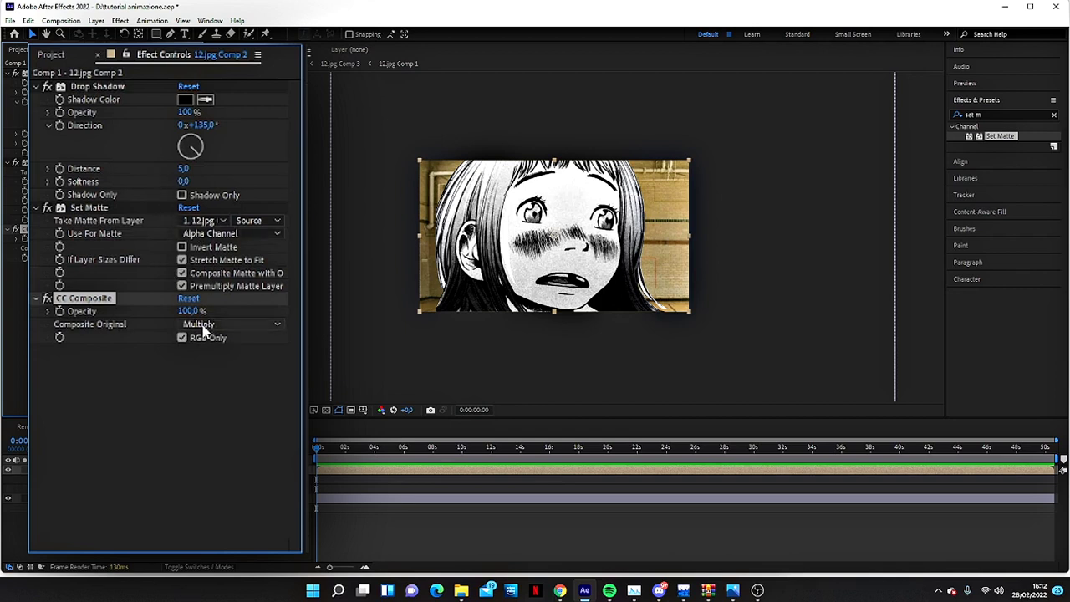
pyautogui.click(204, 196)
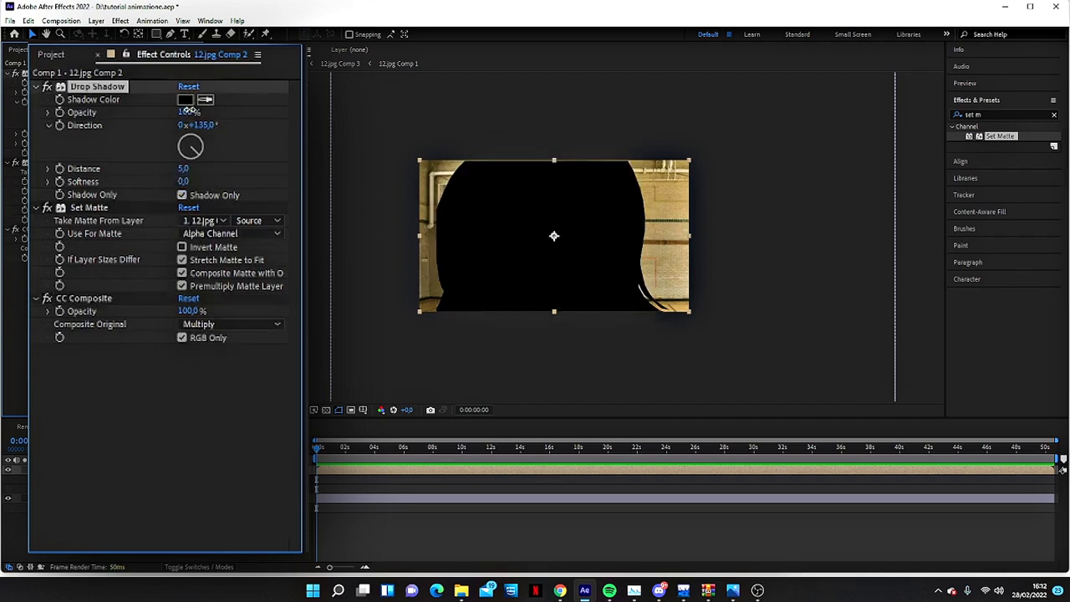
pyautogui.write('50')
pyautogui.press('Return')
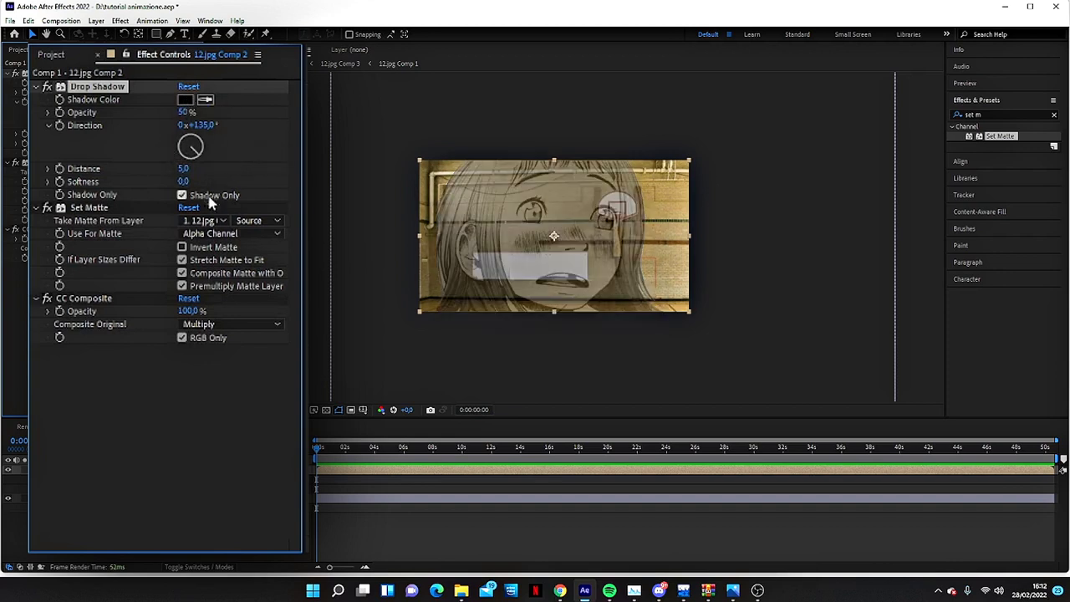
# Turn off RGB Only, then set shadow opacity 52%, direction 270° and distance 186
pyautogui.click(183, 338)
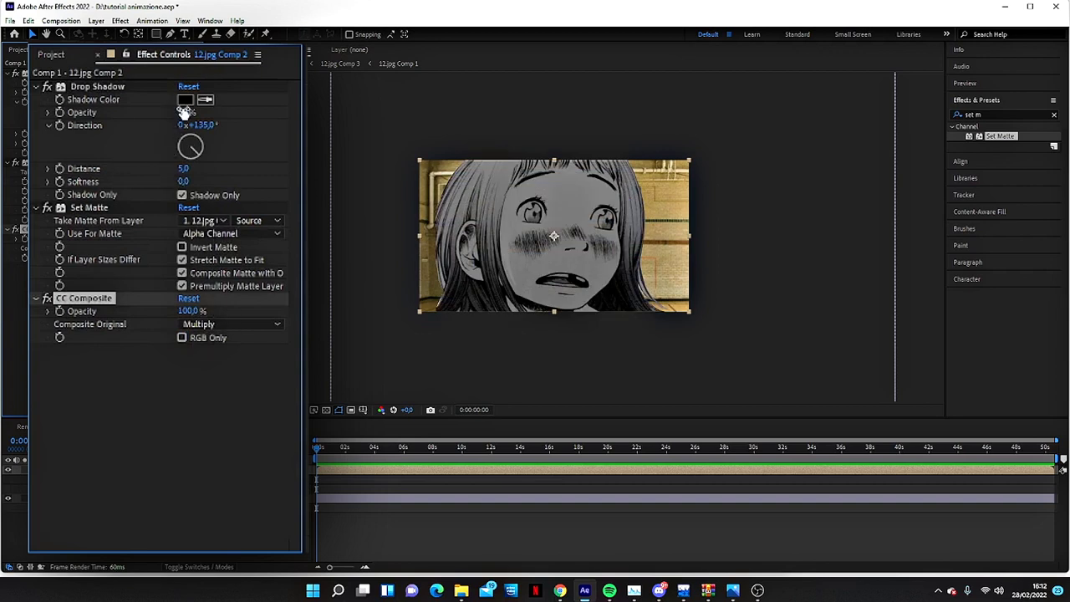
pyautogui.moveTo(174, 108); pyautogui.dragTo(186, 109)
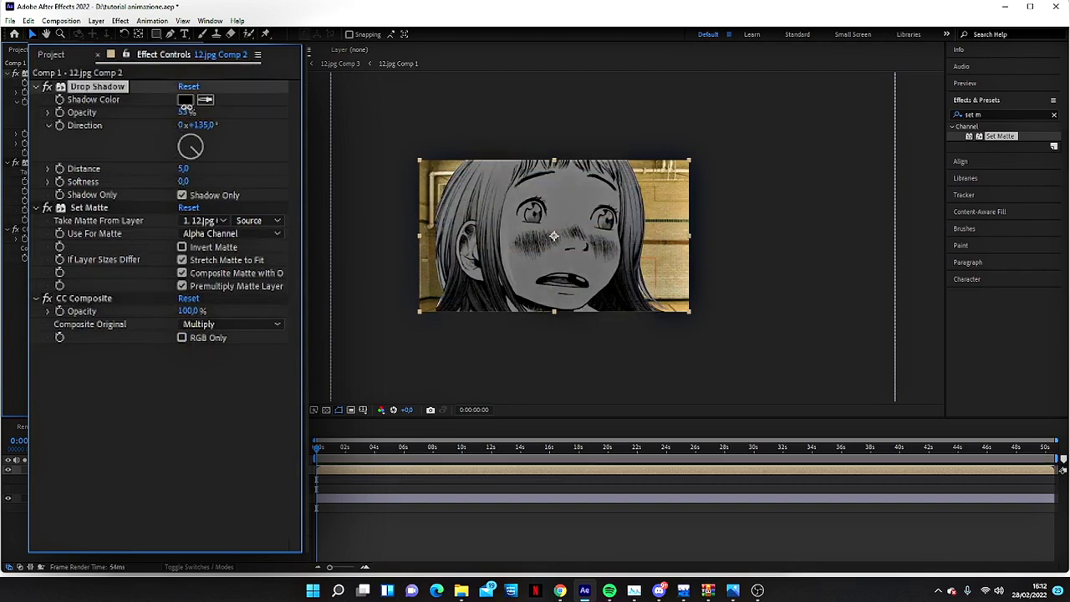
pyautogui.moveTo(197, 172)
pyautogui.mouseDown()
pyautogui.moveTo(163, 174)
pyautogui.moveTo(230, 168)
pyautogui.moveTo(147, 154)
pyautogui.moveTo(143, 143)
pyautogui.moveTo(191, 159)
pyautogui.moveTo(306, 151)
pyautogui.moveTo(246, 157)
pyautogui.mouseUp()
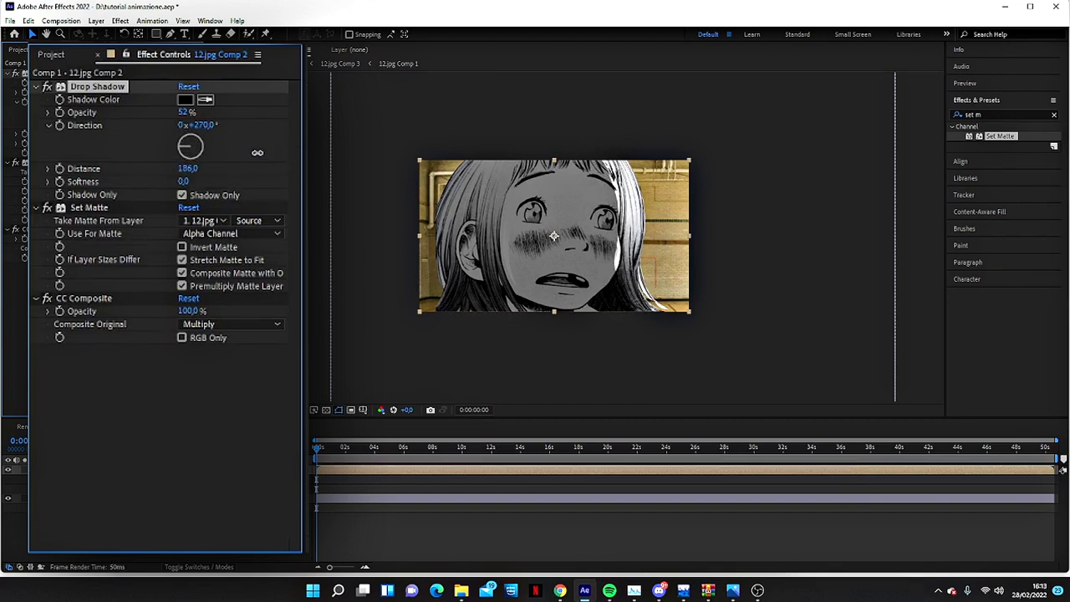
pyautogui.press('`')
pyautogui.click(443, 521)
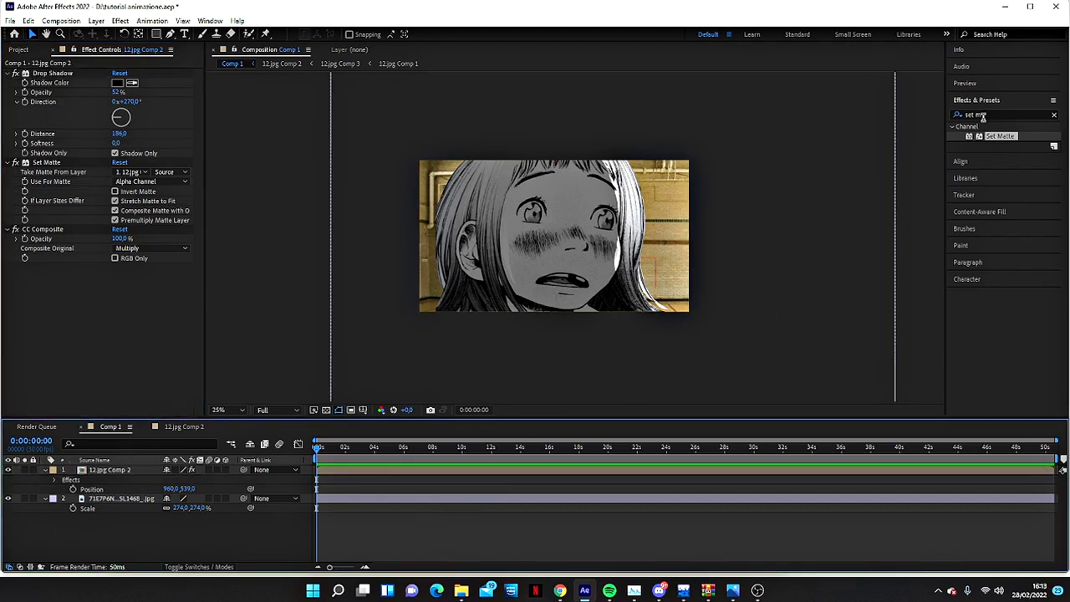
# Apply S_Tint to the character layer with a tan Tint Lights colour sampled from the image
pyautogui.click(1054, 116)
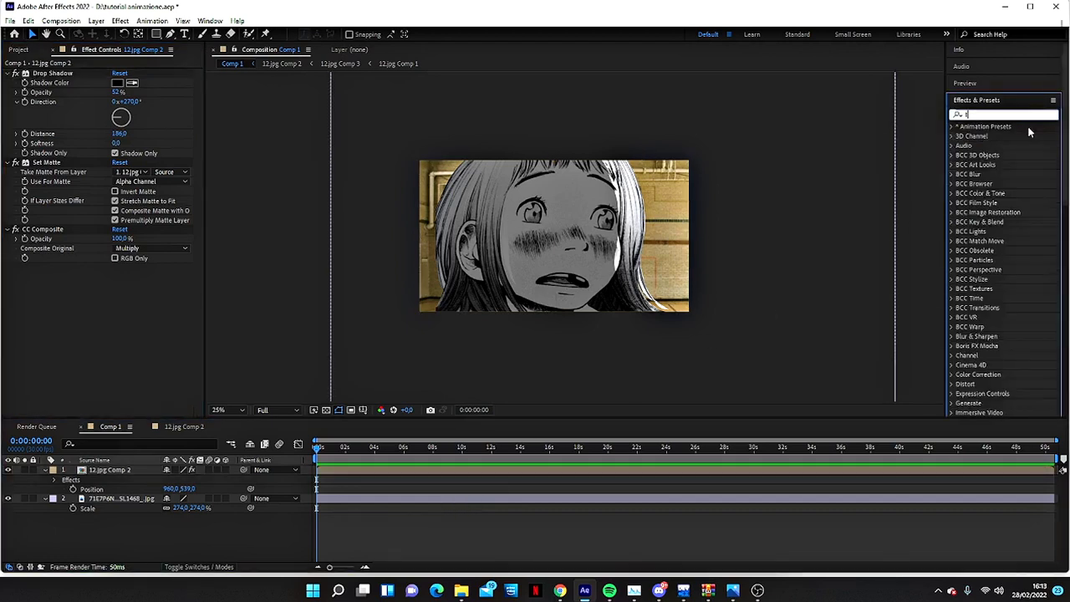
pyautogui.write('int')
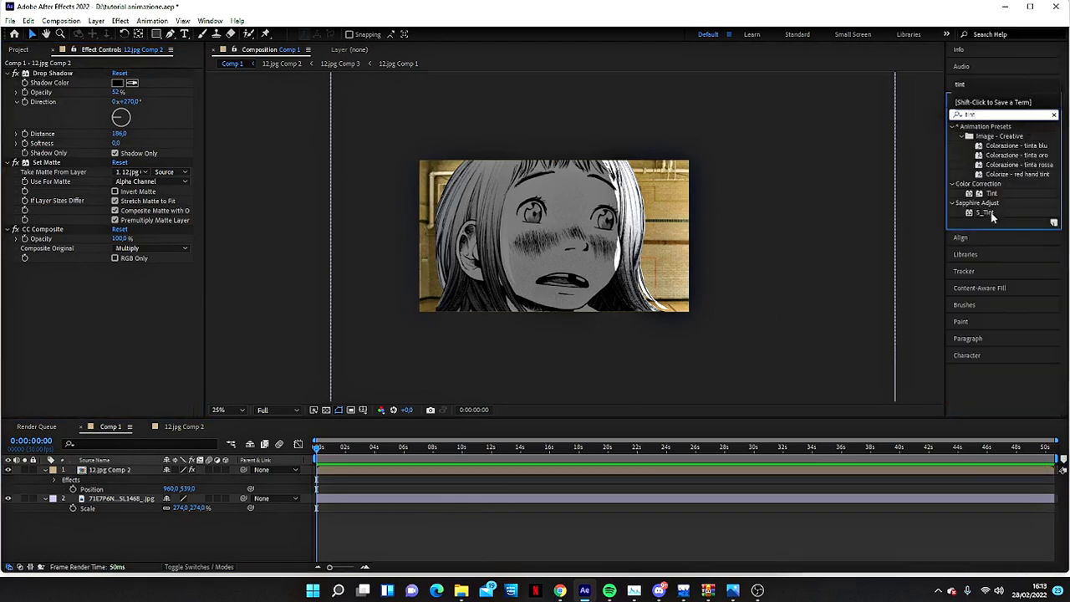
pyautogui.moveTo(986, 212); pyautogui.dragTo(506, 472)
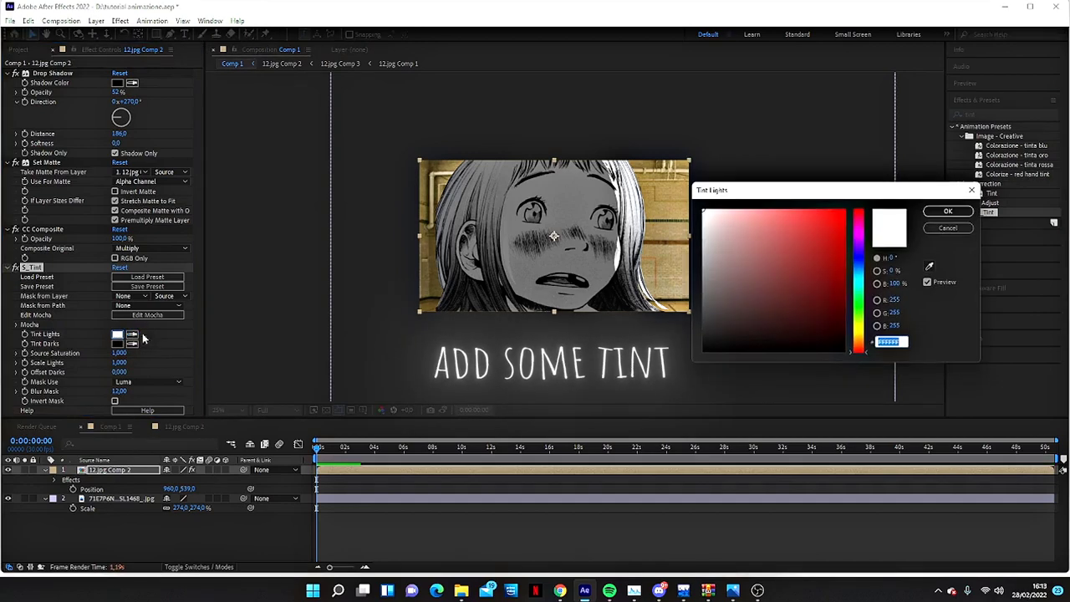
pyautogui.click(928, 265)
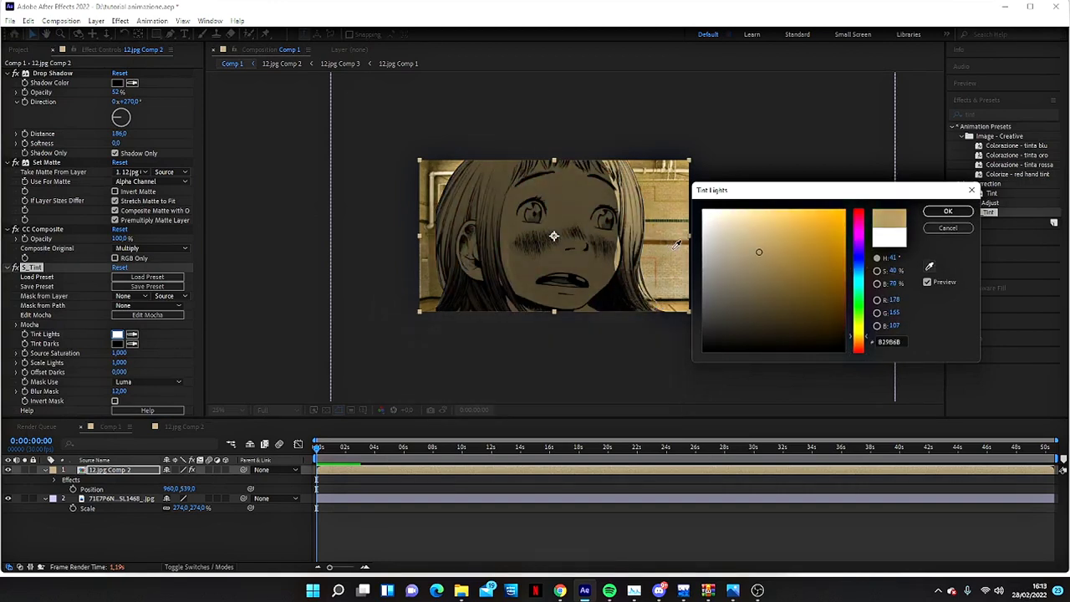
pyautogui.click(948, 211)
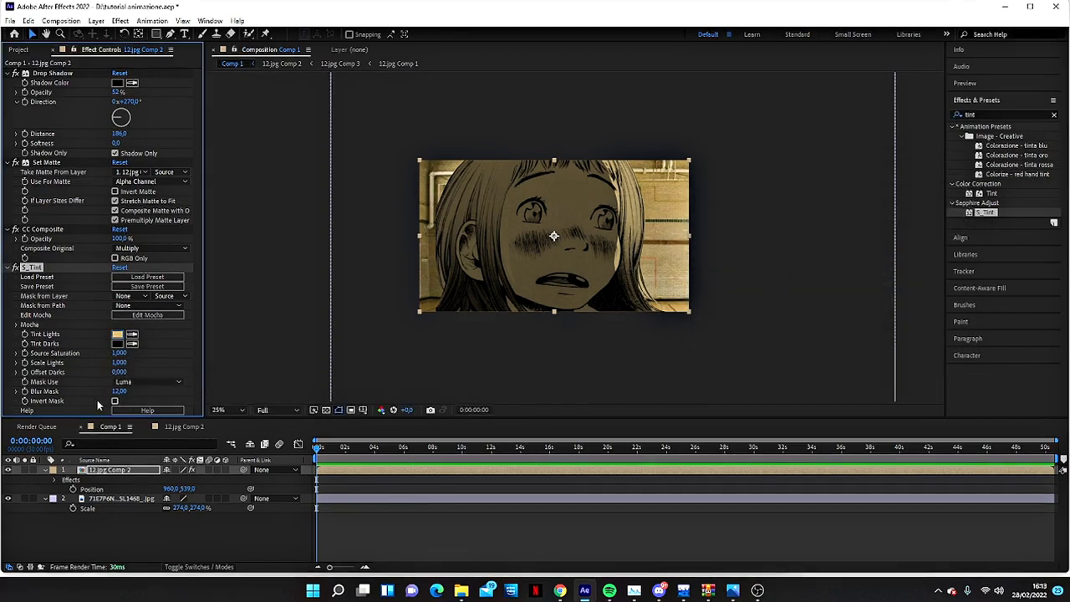
# Lower Source Saturation to 0.880 and refine Tint Lights to pale beige D6C8A5
pyautogui.moveTo(117, 354); pyautogui.dragTo(104, 353)
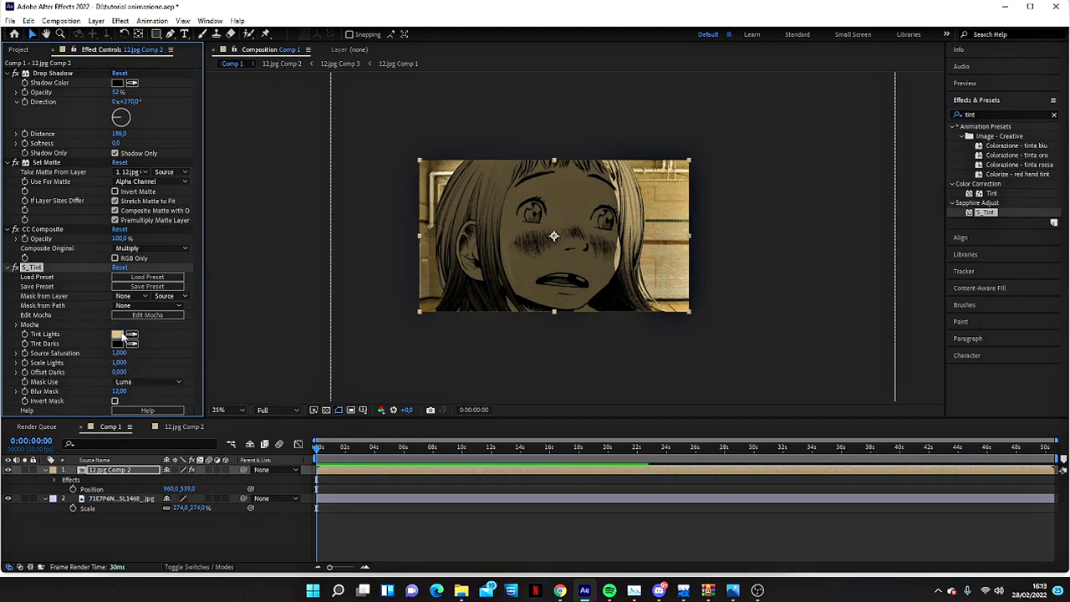
pyautogui.click(118, 335)
pyautogui.moveTo(731, 242); pyautogui.dragTo(733, 232)
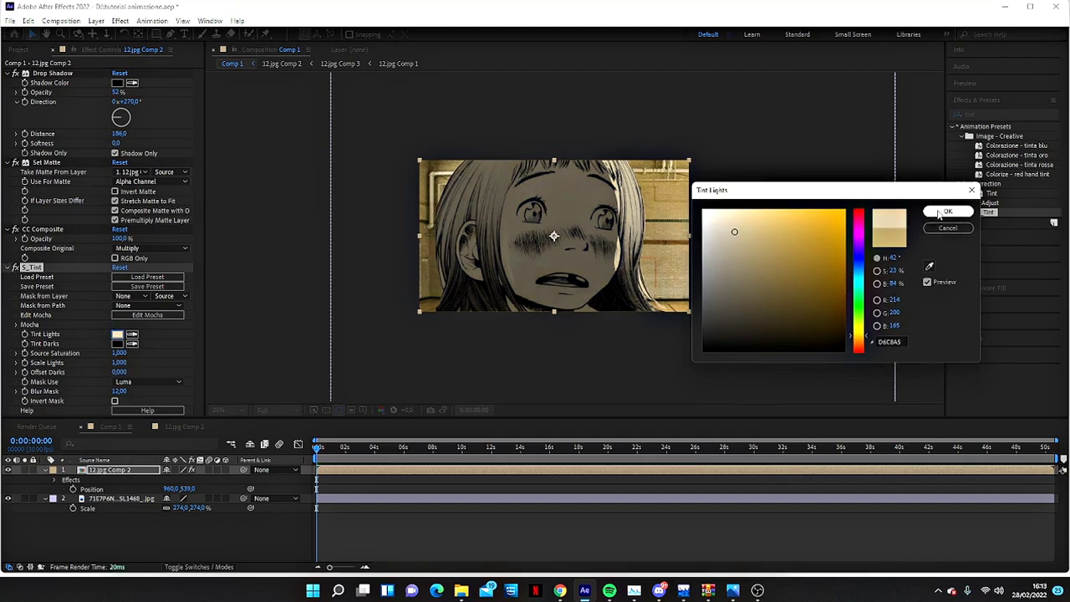
pyautogui.click(938, 215)
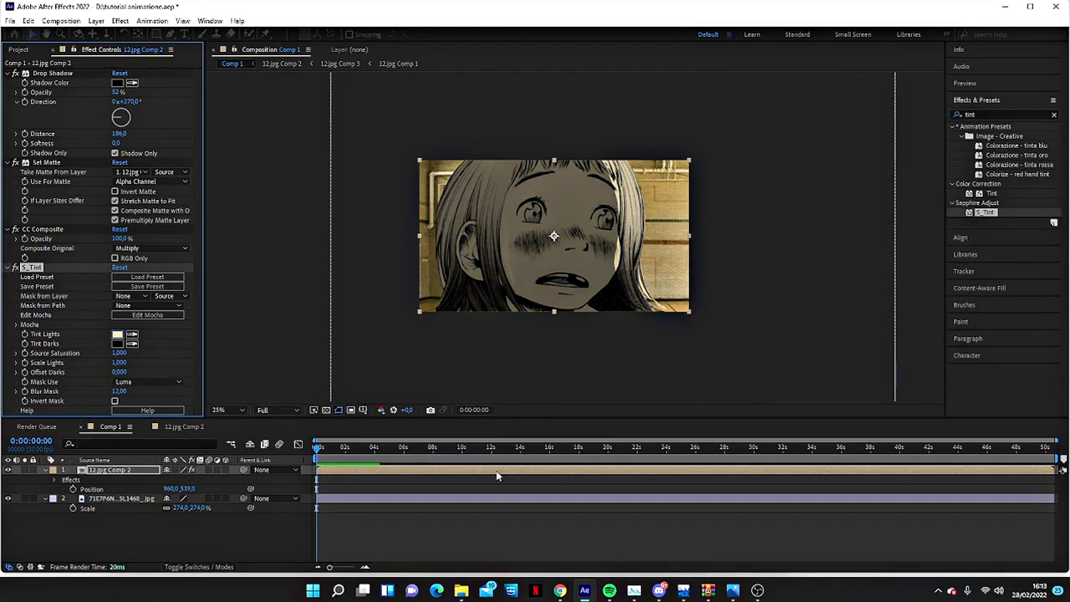
# Create a new black solid layer, Black Solid 1
pyautogui.rightClick(379, 518)
pyautogui.moveTo(516, 381)
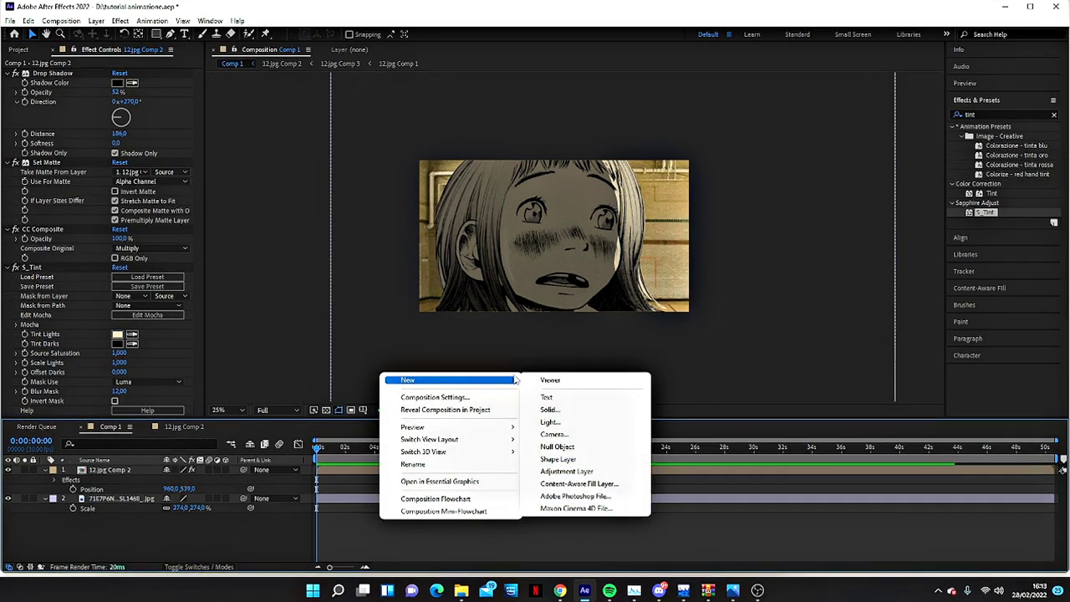
pyautogui.click(556, 409)
pyautogui.click(575, 397)
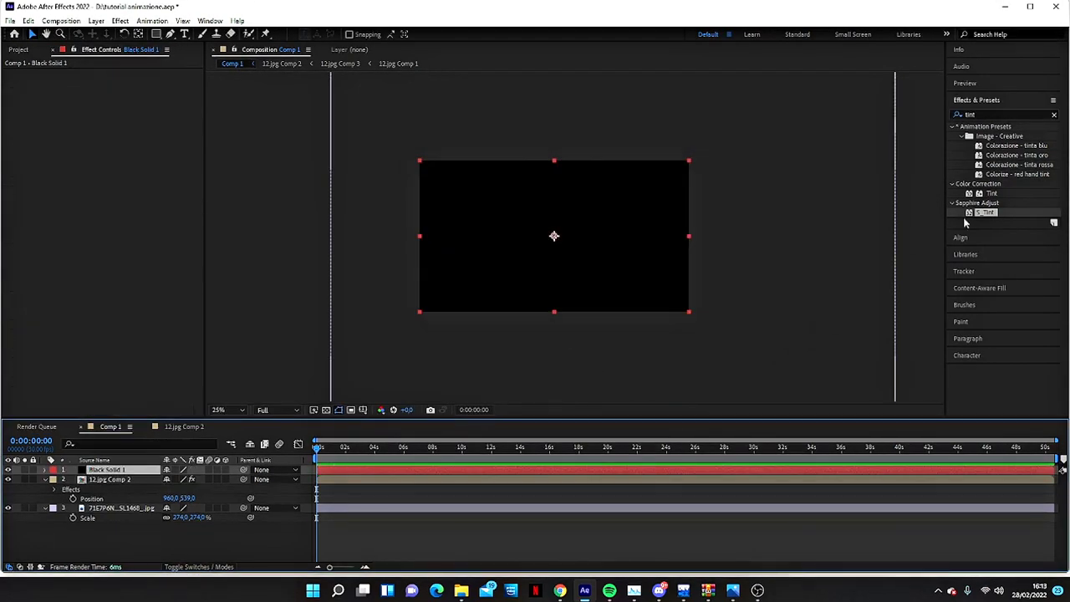
# Apply Optical Flares to the solid and place the flare at the top-right corner (1940,16)
pyautogui.click(1052, 115)
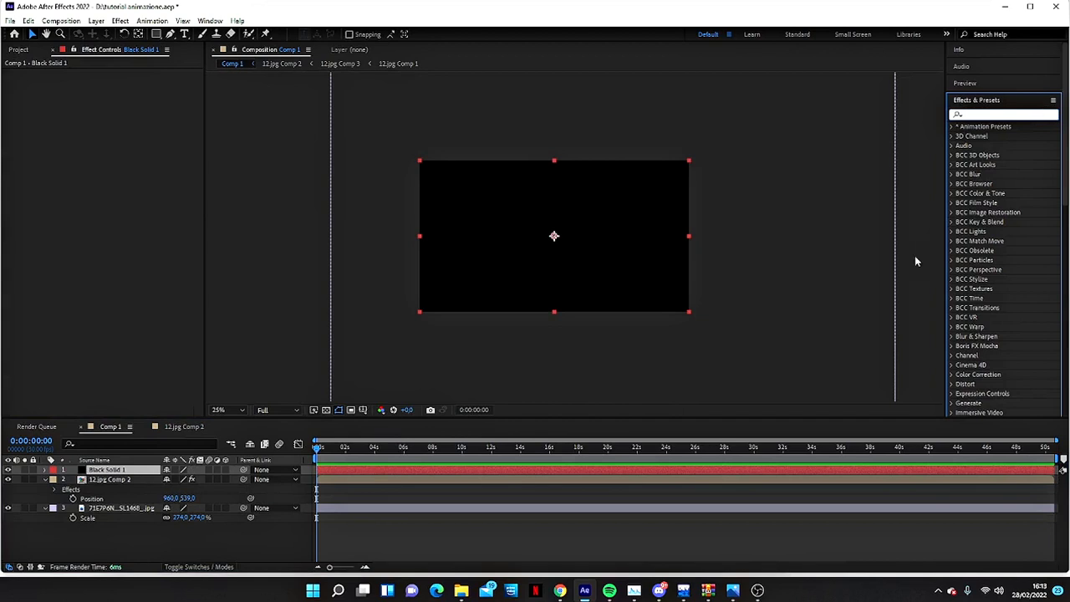
pyautogui.write('optical')
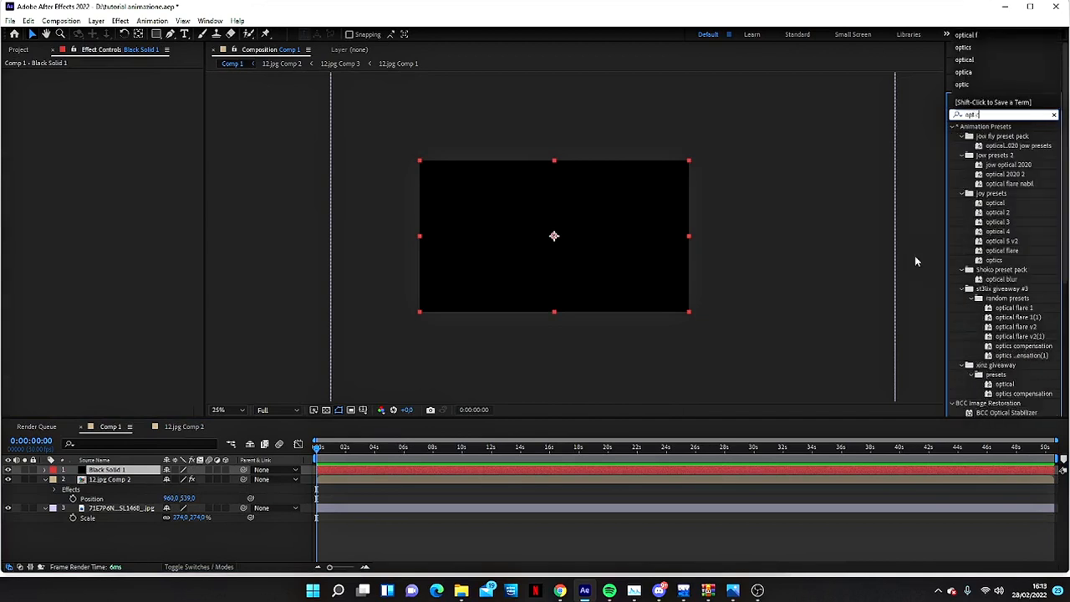
pyautogui.moveTo(994, 412); pyautogui.dragTo(759, 481)
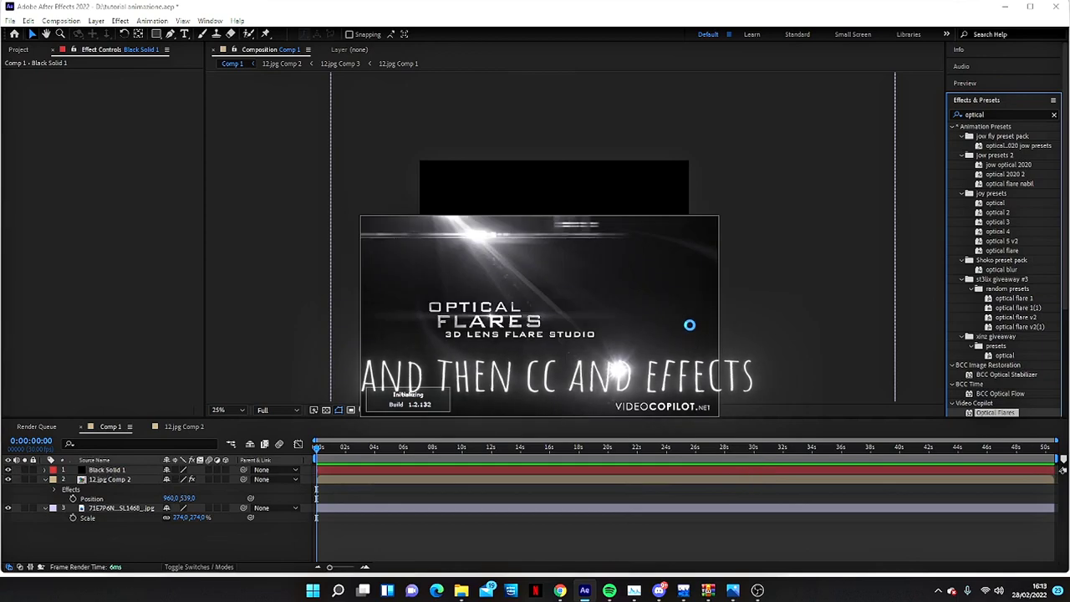
pyautogui.moveTo(500, 205)
pyautogui.mouseDown()
pyautogui.moveTo(599, 170)
pyautogui.moveTo(688, 163)
pyautogui.mouseUp()
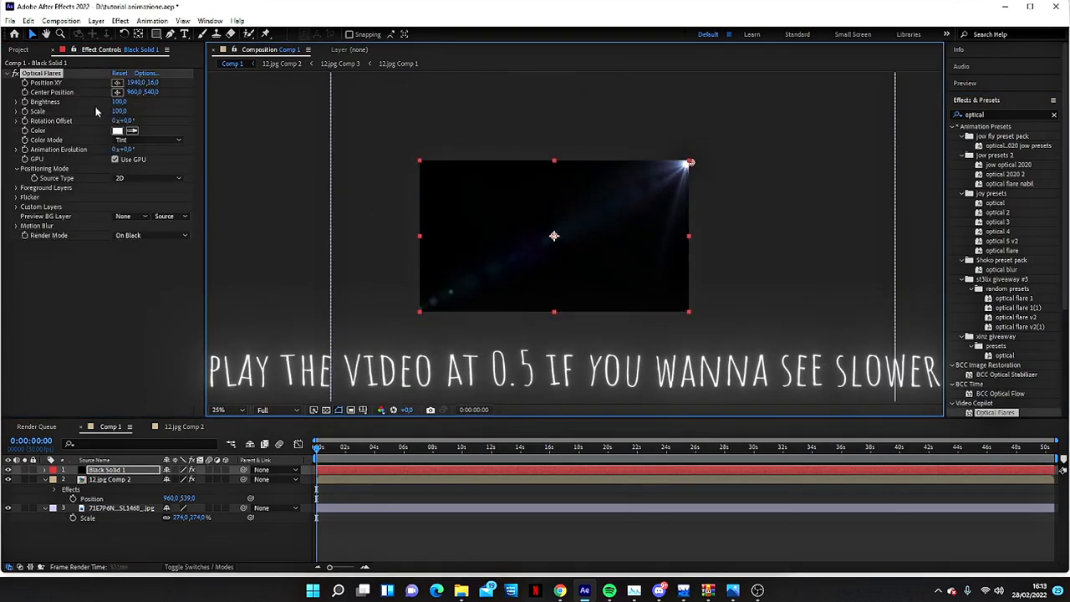
# Load the Evening Sun preset from the Light folder of the Optical Flares preset browser
pyautogui.click(147, 73)
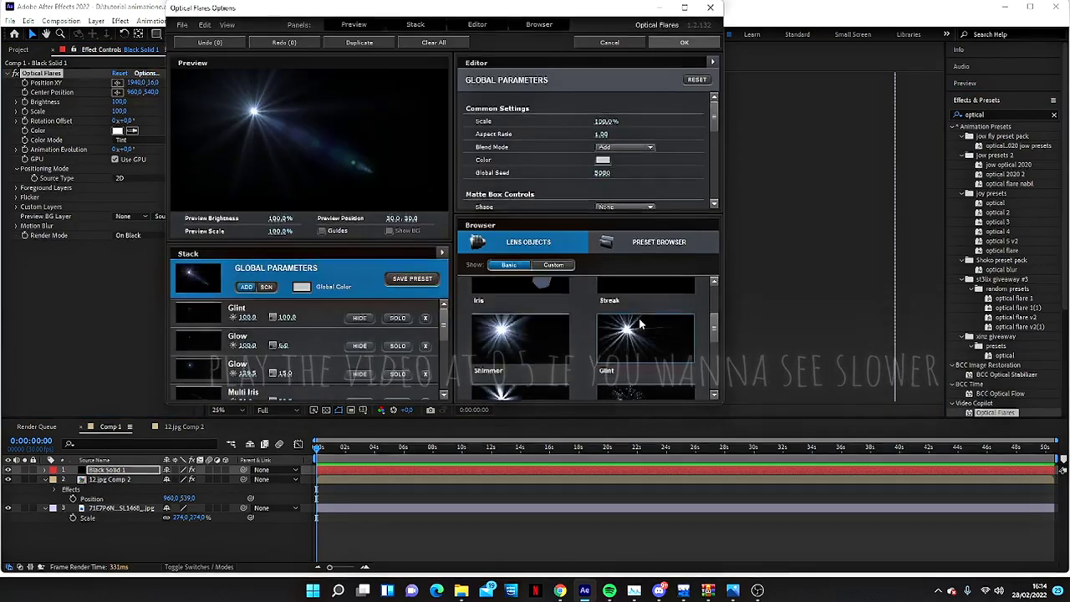
pyautogui.click(614, 242)
pyautogui.doubleClick(644, 316)
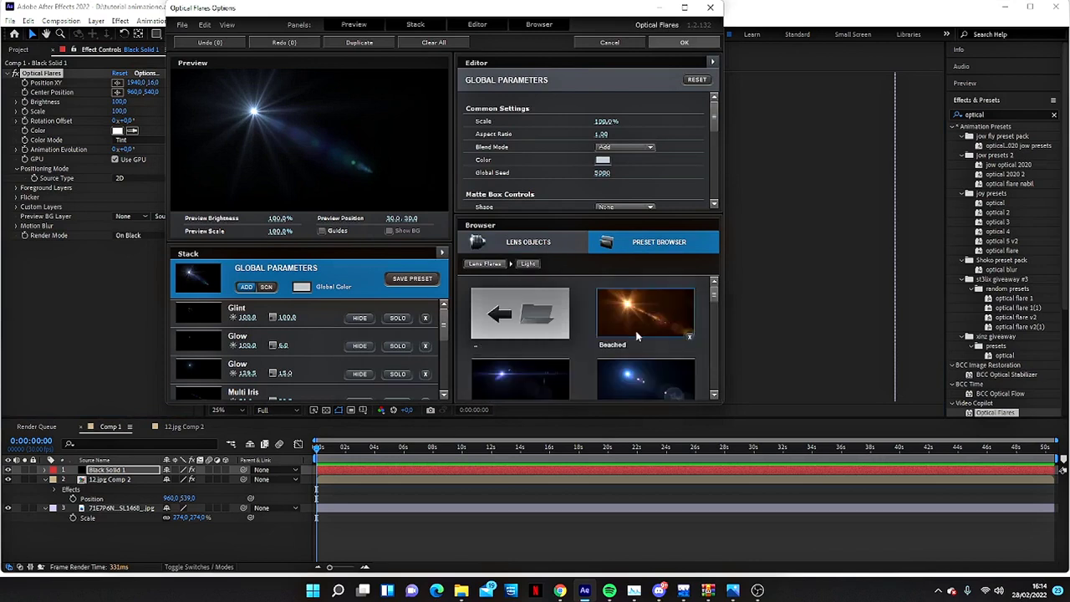
pyautogui.scroll(-2, 621, 331)
pyautogui.scroll(-2, 621, 343)
pyautogui.scroll(-2, 619, 356)
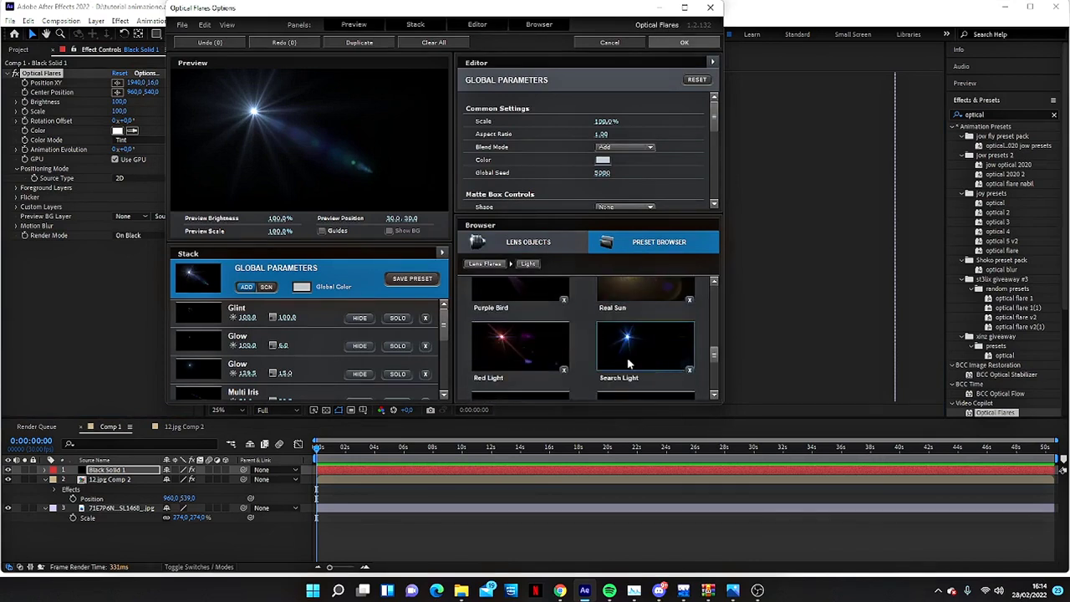
pyautogui.scroll(-2, 616, 370)
pyautogui.scroll(2, 577, 367)
pyautogui.scroll(2, 585, 368)
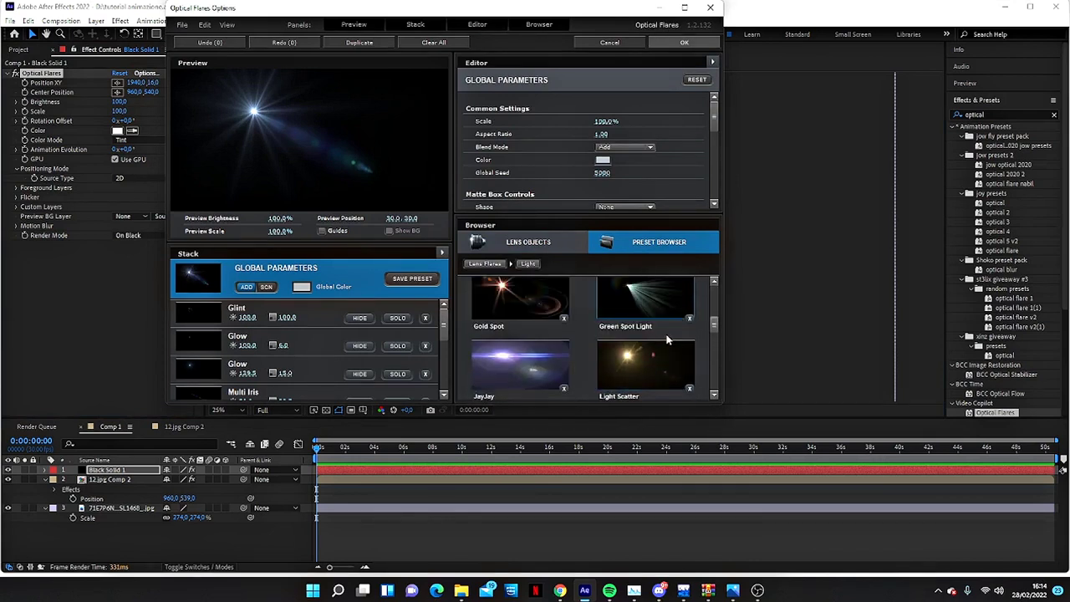
pyautogui.scroll(2, 593, 367)
pyautogui.scroll(2, 603, 368)
pyautogui.scroll(2, 603, 359)
pyautogui.scroll(-2, 635, 347)
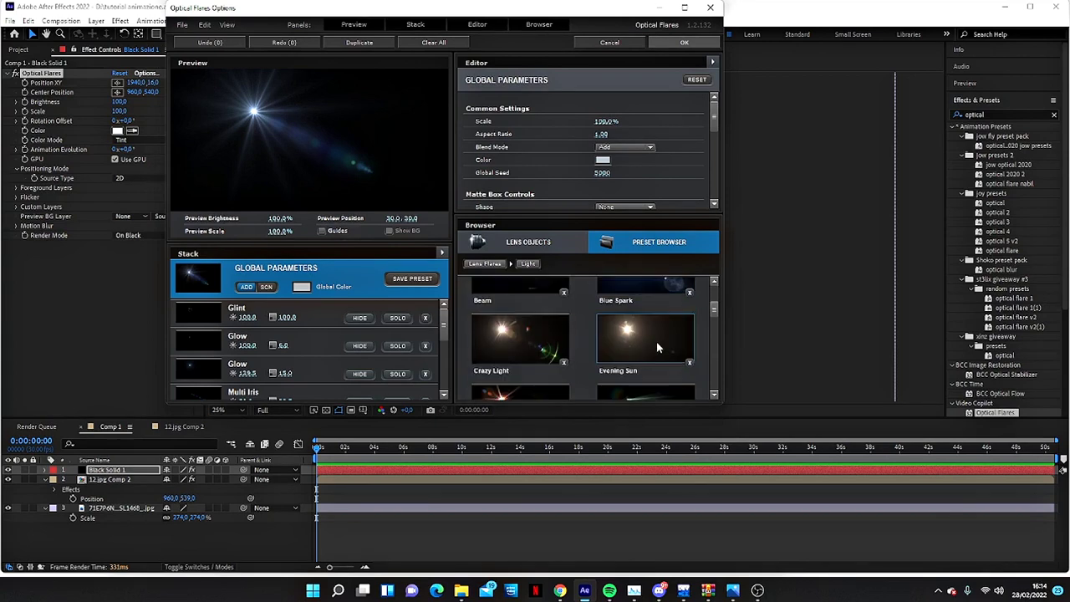
pyautogui.click(657, 340)
pyautogui.click(678, 46)
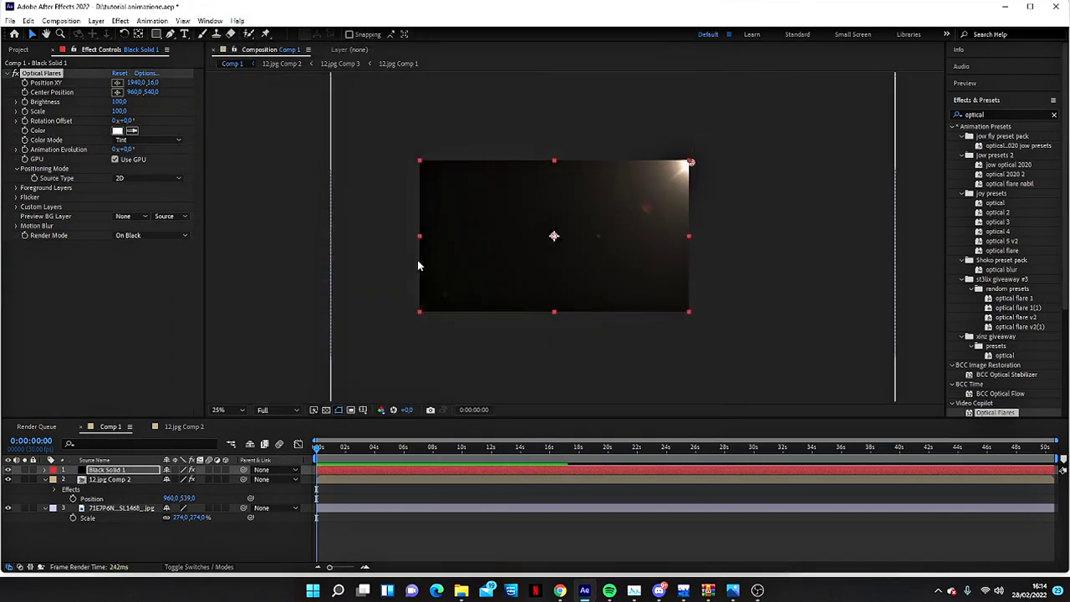
# Set the flare's lens texture image to Dog and its render mode to On Transparent
pyautogui.click(144, 74)
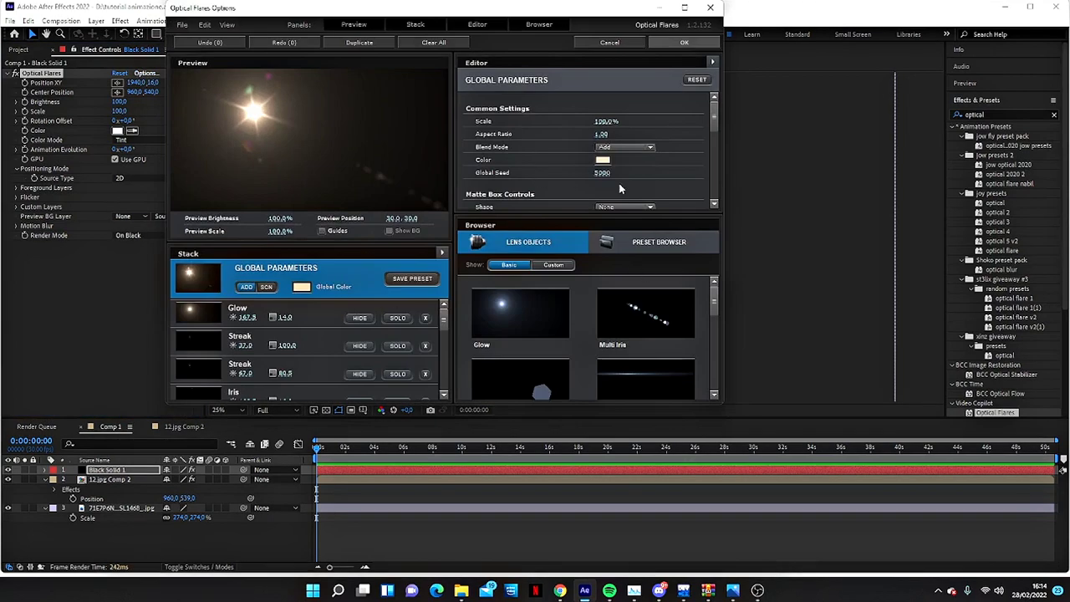
pyautogui.scroll(-3, 620, 189)
pyautogui.click(635, 171)
pyautogui.click(640, 187)
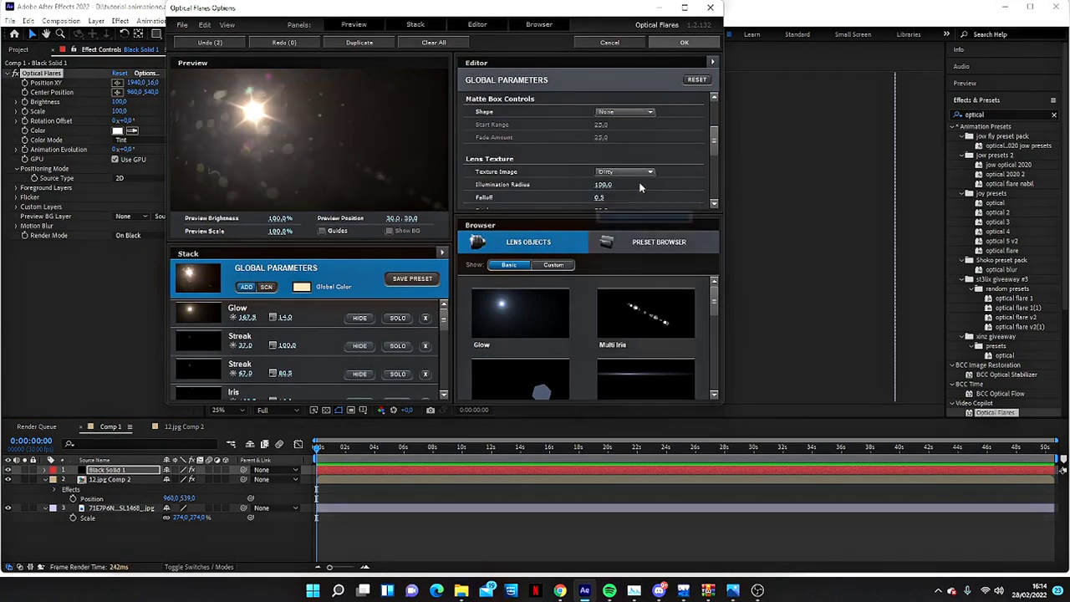
pyautogui.click(633, 171)
pyautogui.click(634, 204)
pyautogui.click(684, 42)
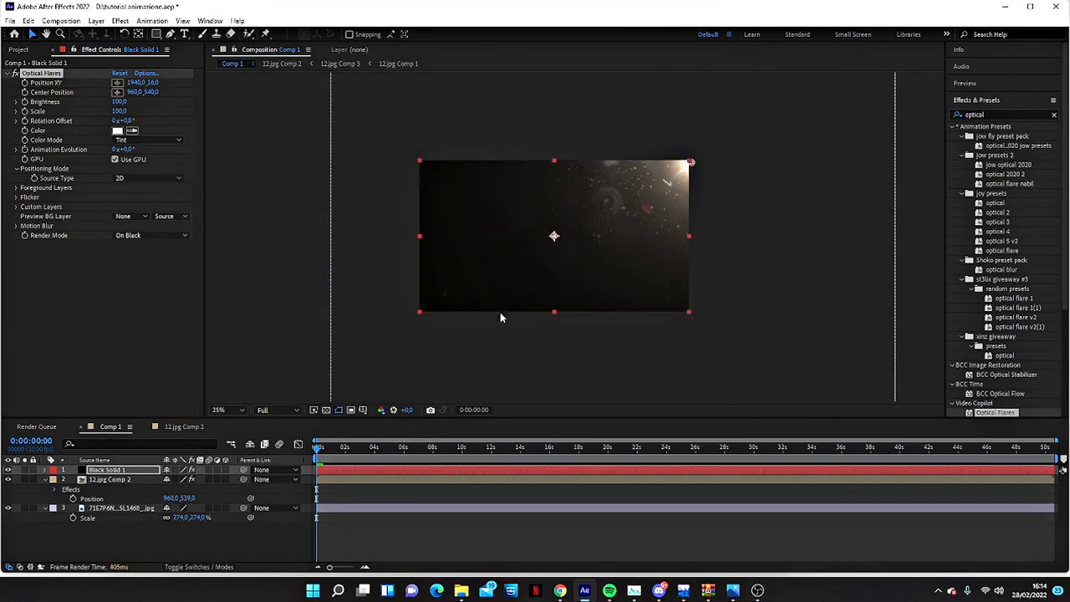
pyautogui.click(130, 235)
pyautogui.click(138, 261)
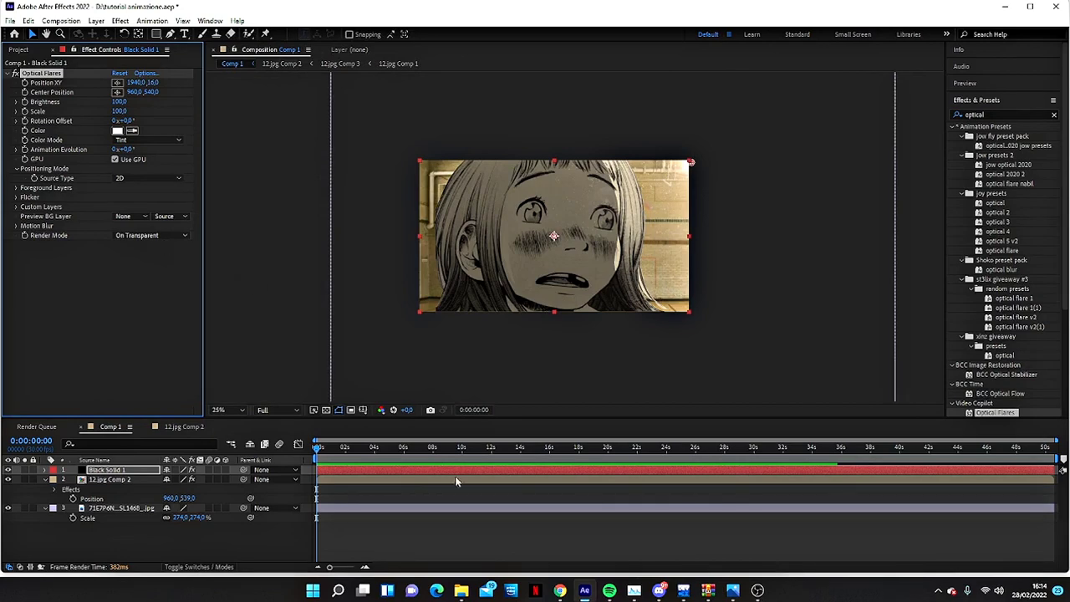
# Find Deep Glow in Effects & Presets via a 'glow' search
pyautogui.click(398, 543)
pyautogui.click(1002, 115)
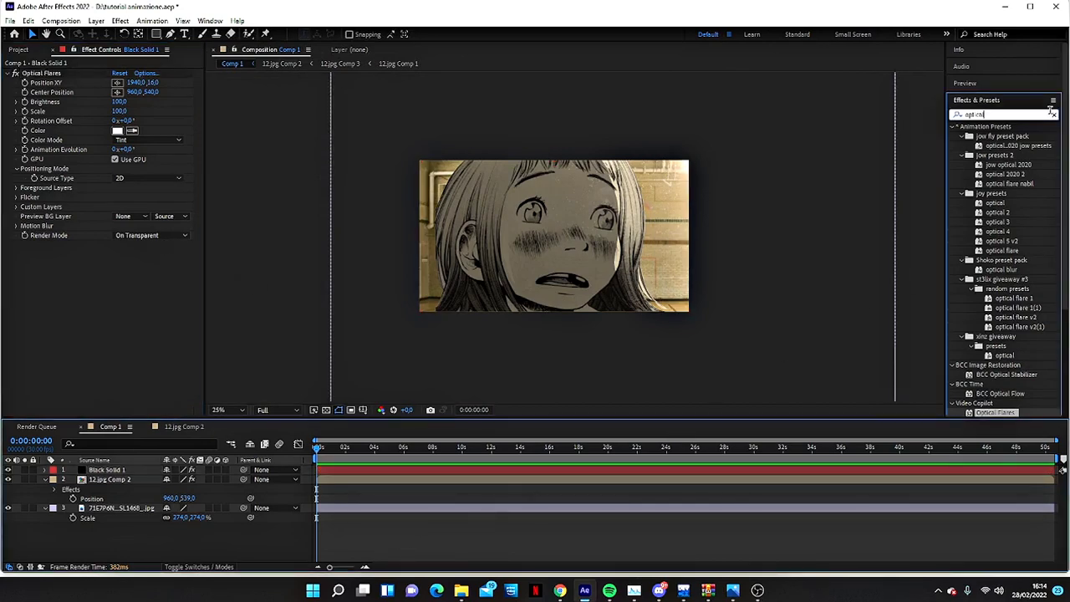
pyautogui.click(1053, 114)
pyautogui.write('glow')
pyautogui.scroll(-4, 977, 366)
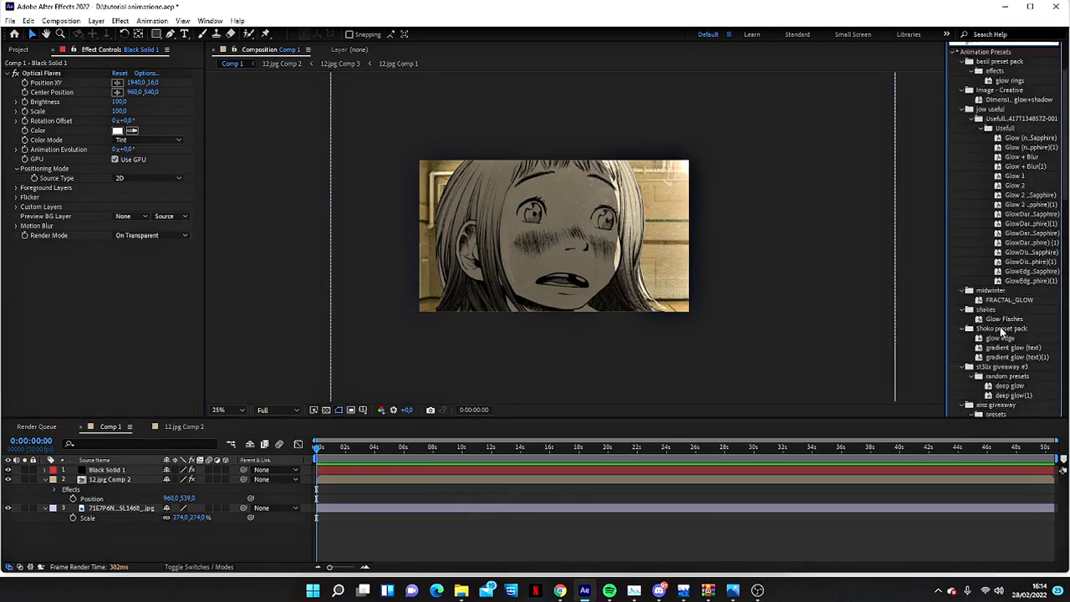
pyautogui.scroll(-4, 977, 367)
pyautogui.scroll(-4, 977, 367)
pyautogui.moveTo(992, 297); pyautogui.dragTo(924, 318)
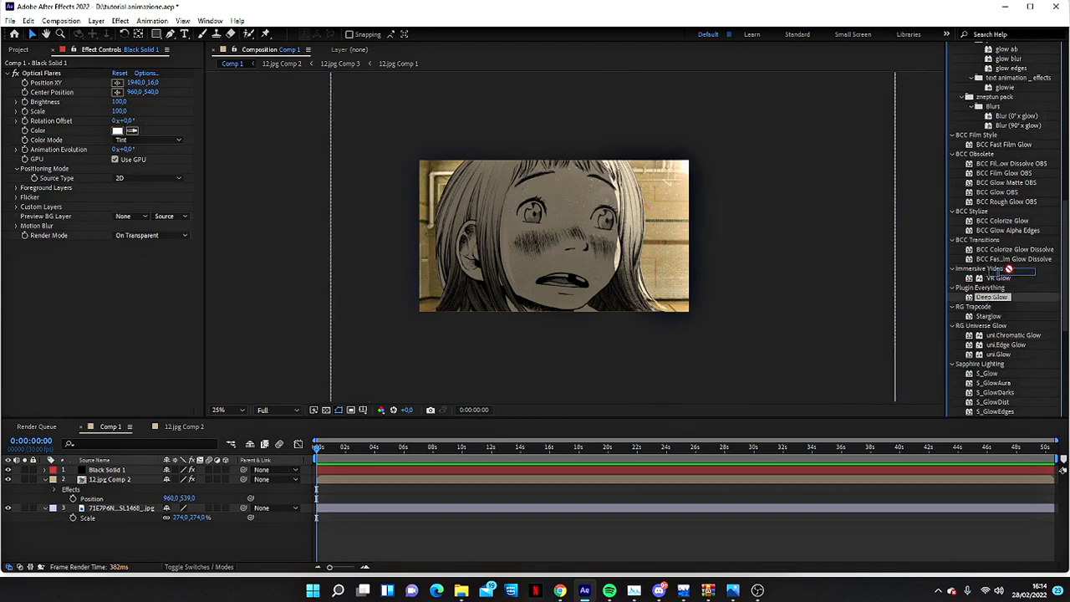
# Add Adjustment Layer 1 below Black Solid 1 with Deep Glow, radius 250 and exposure 0.50
pyautogui.rightClick(346, 547)
pyautogui.moveTo(376, 412)
pyautogui.click(547, 504)
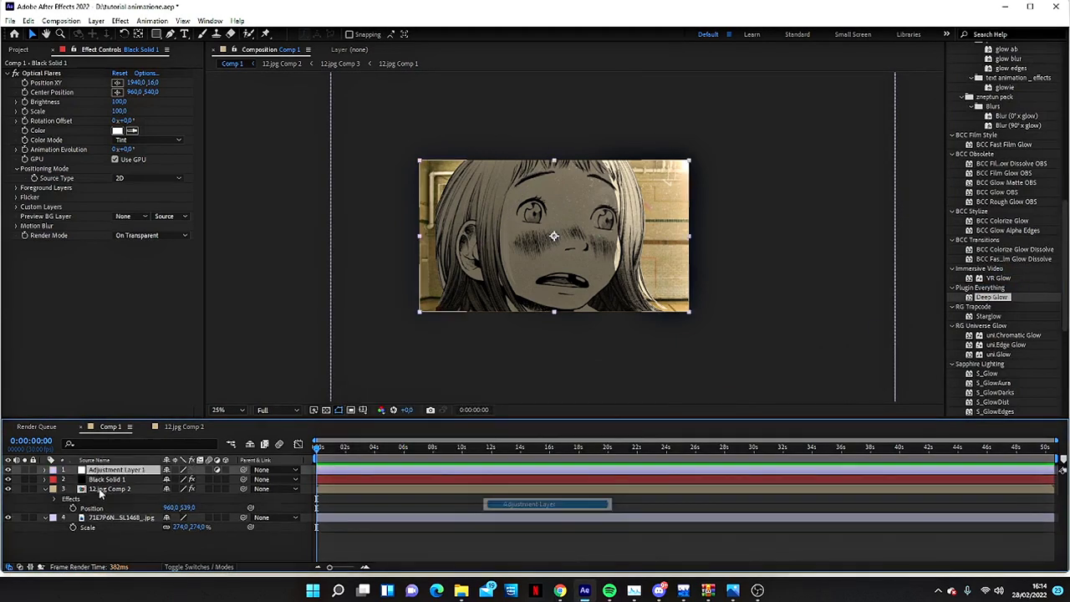
pyautogui.moveTo(112, 470); pyautogui.dragTo(113, 485)
pyautogui.moveTo(1008, 304); pyautogui.dragTo(664, 475)
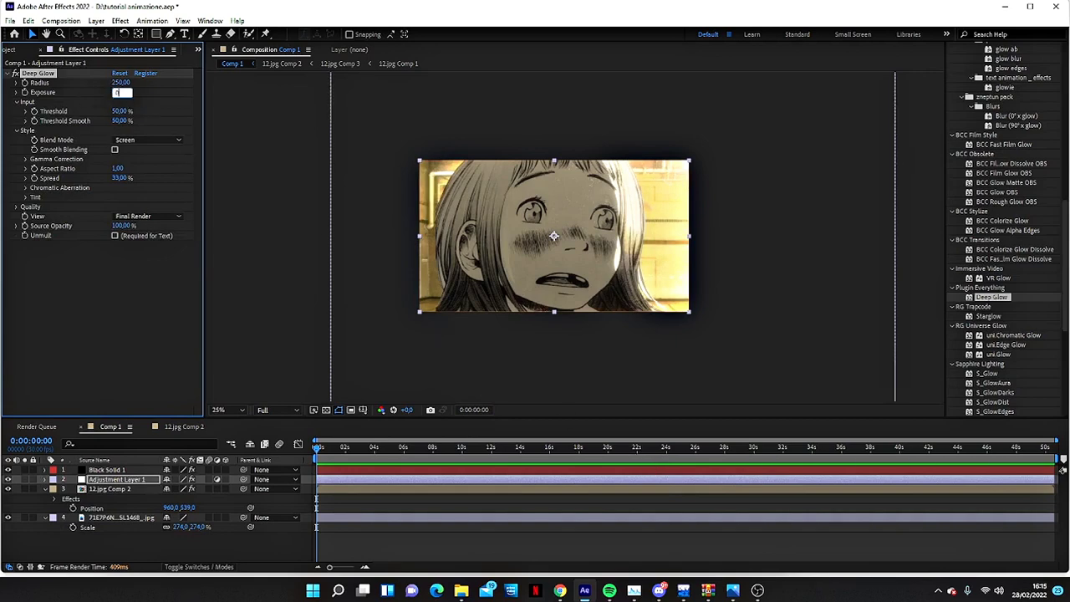
pyautogui.scroll(10, 974, 188)
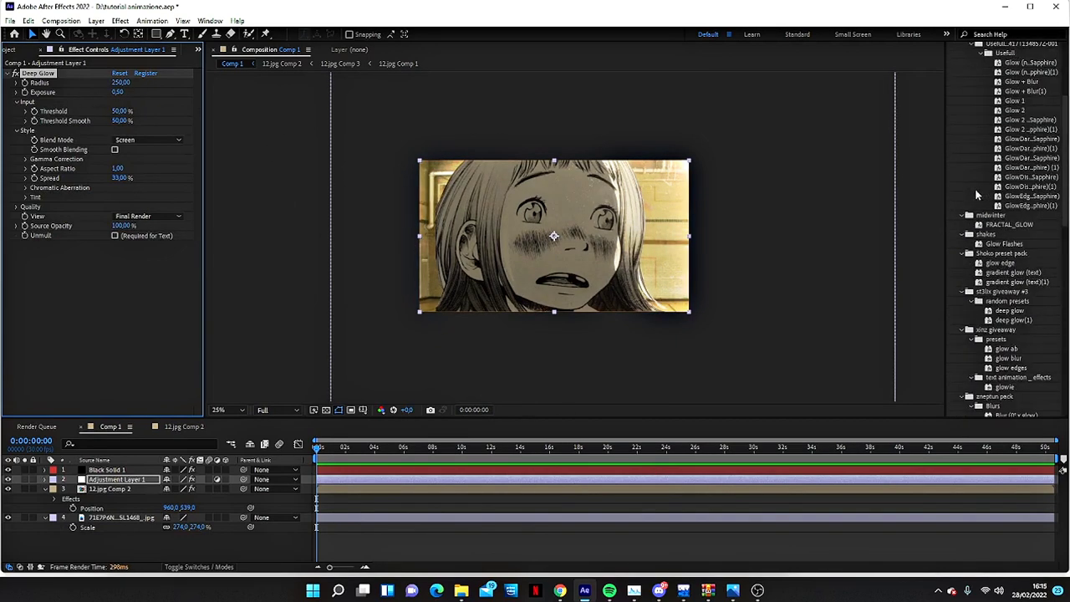
pyautogui.click(1052, 115)
# Add Adjustment Layer 2 and place it just above the gym background jpg layer
pyautogui.rightClick(639, 480)
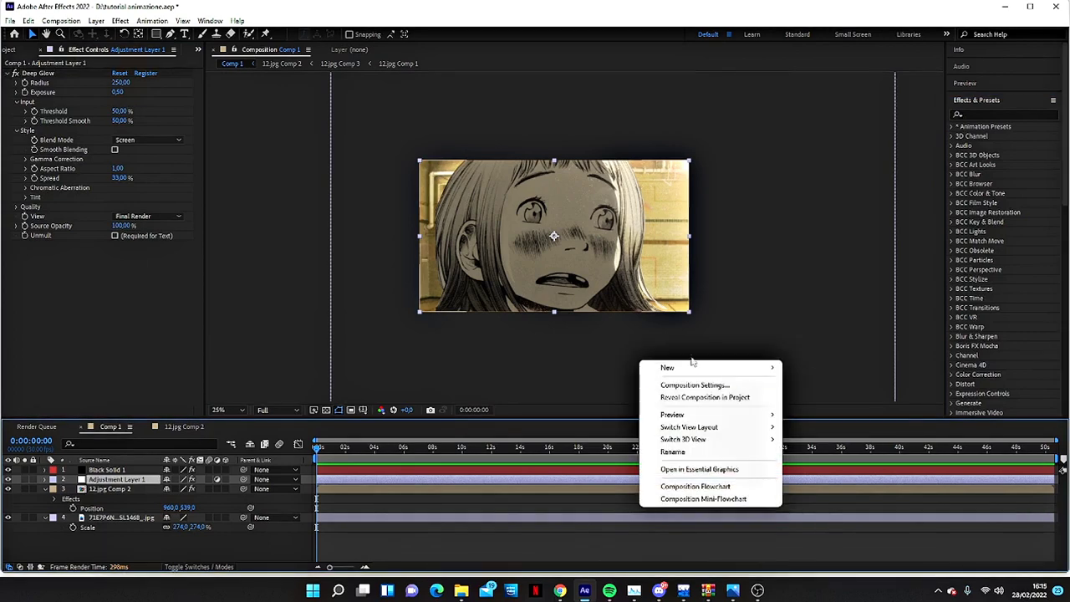
pyautogui.moveTo(669, 365)
pyautogui.click(844, 474)
pyautogui.moveTo(134, 497); pyautogui.dragTo(133, 521)
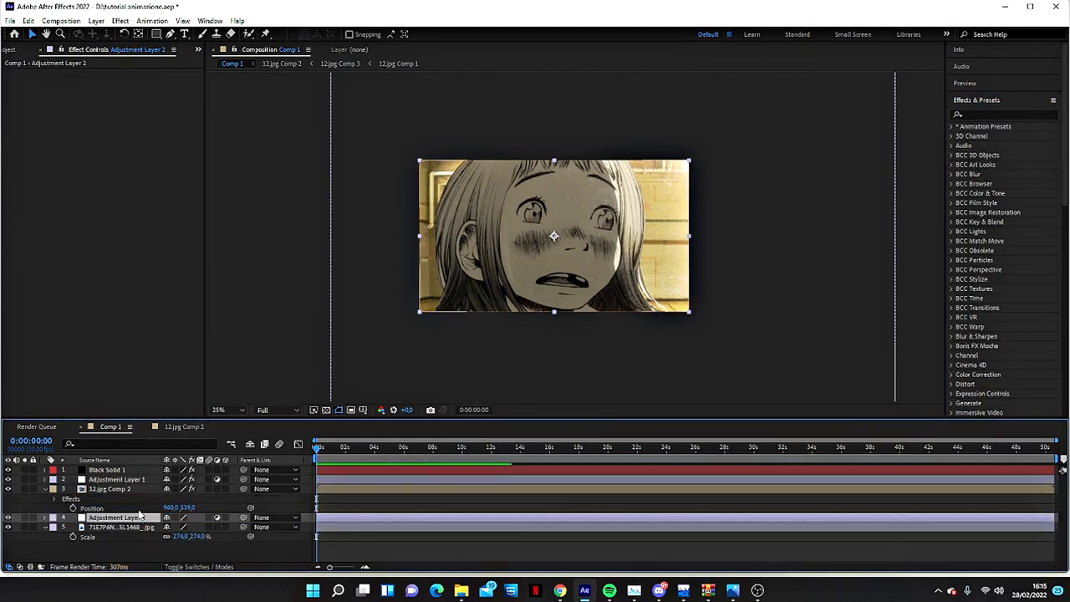
# Apply BCC Fast Lens Blur to Adjustment Layer 2 with Gamma 502 and Iris Scale 5
pyautogui.click(985, 113)
pyautogui.click(979, 114)
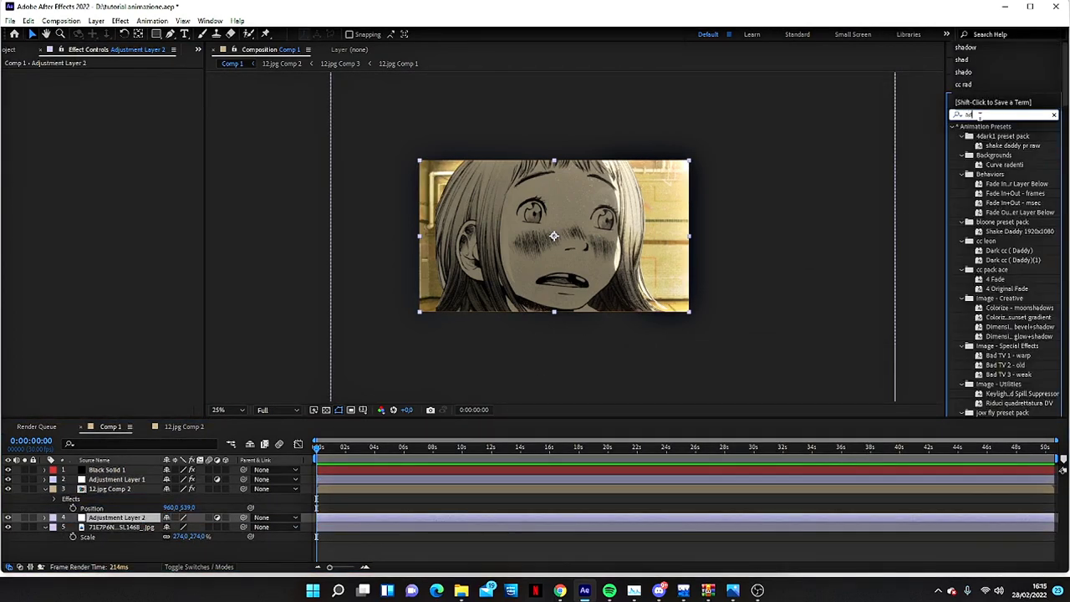
pyautogui.write('blur')
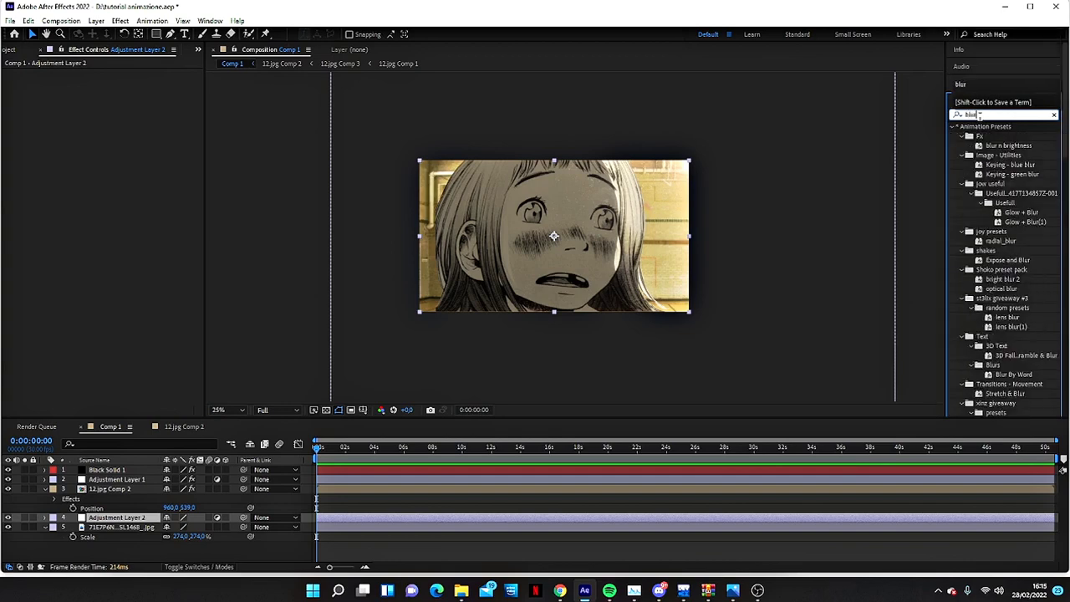
pyautogui.scroll(-10, 1003, 250)
pyautogui.moveTo(1003, 265); pyautogui.dragTo(1011, 265)
pyautogui.moveTo(608, 533); pyautogui.dragTo(621, 514)
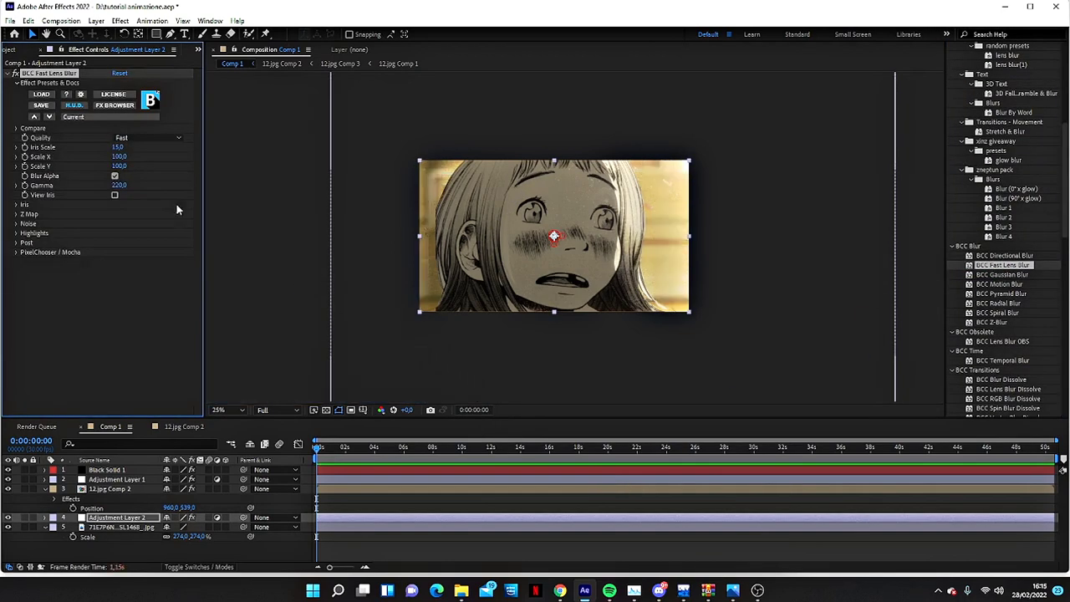
pyautogui.moveTo(140, 184); pyautogui.dragTo(275, 179)
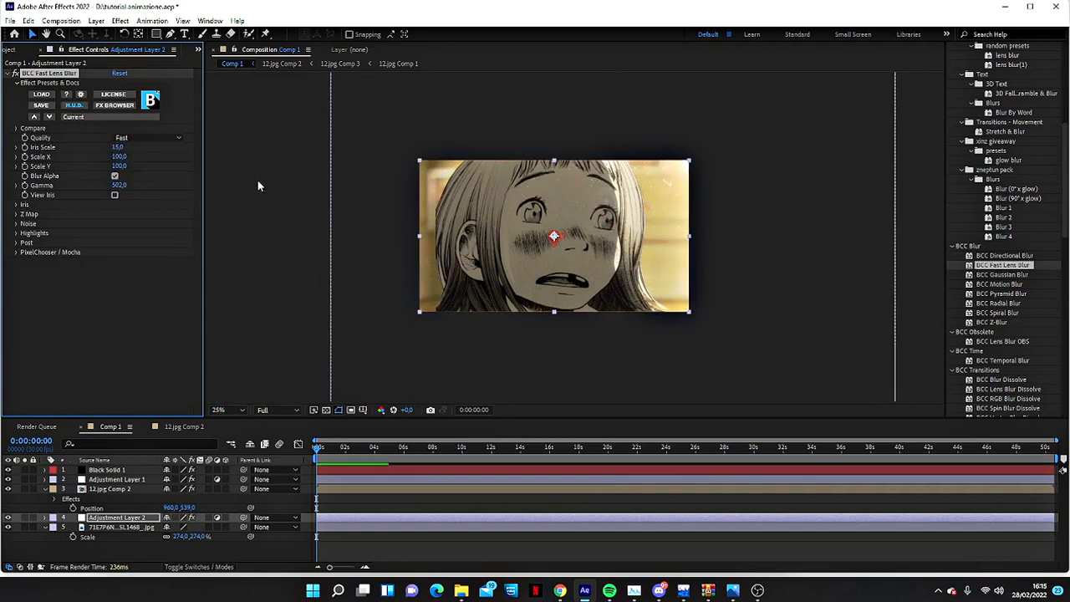
pyautogui.write('5')
pyautogui.press('Return')
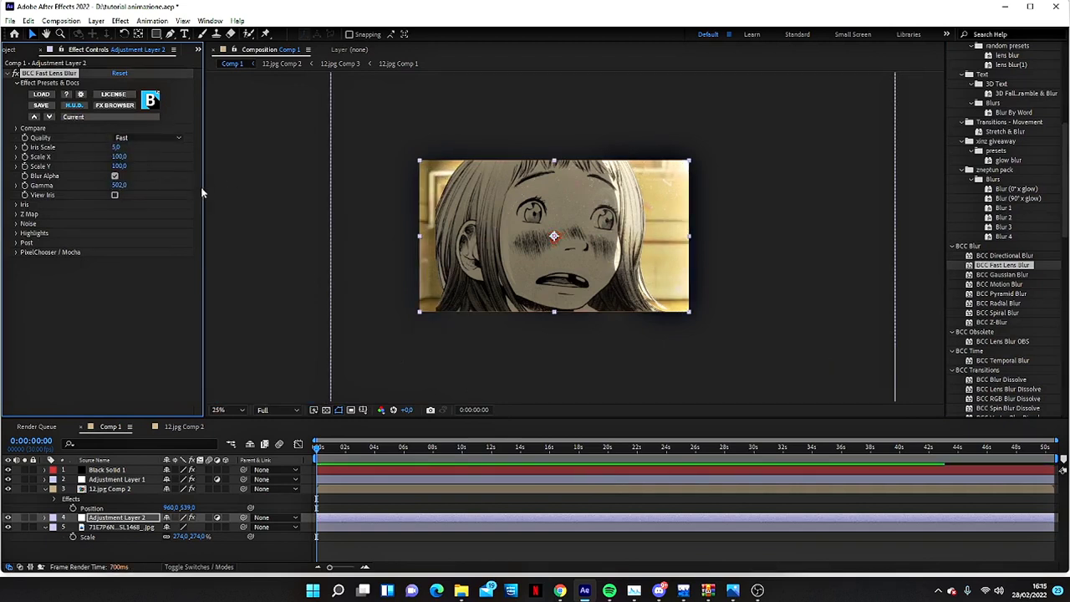
pyautogui.click(399, 543)
# Create Adjustment Layer 3 under Black Solid 1
pyautogui.rightClick(398, 544)
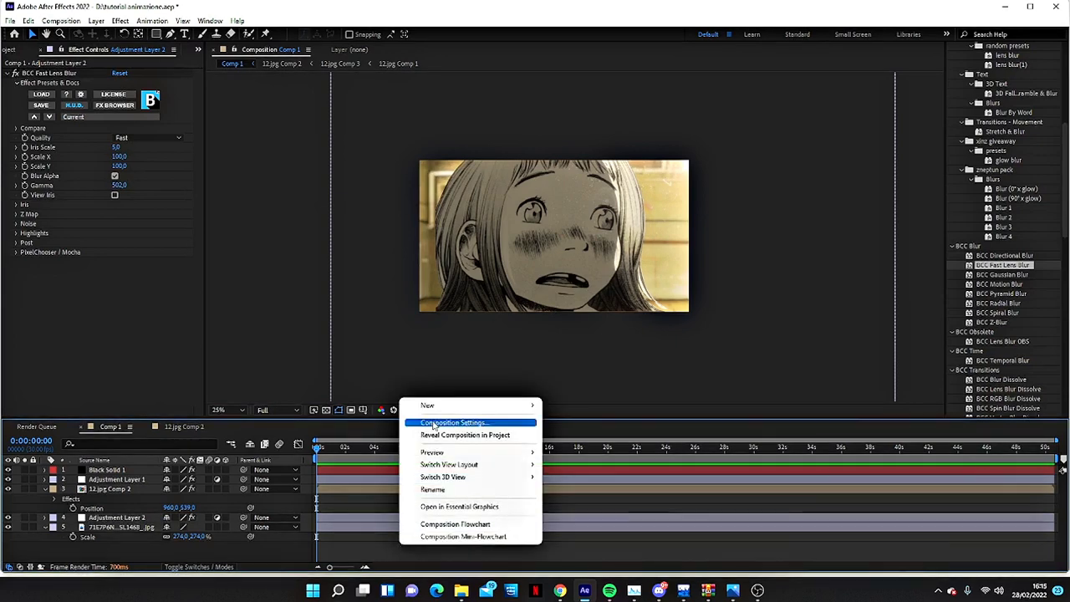
pyautogui.moveTo(451, 406)
pyautogui.click(586, 496)
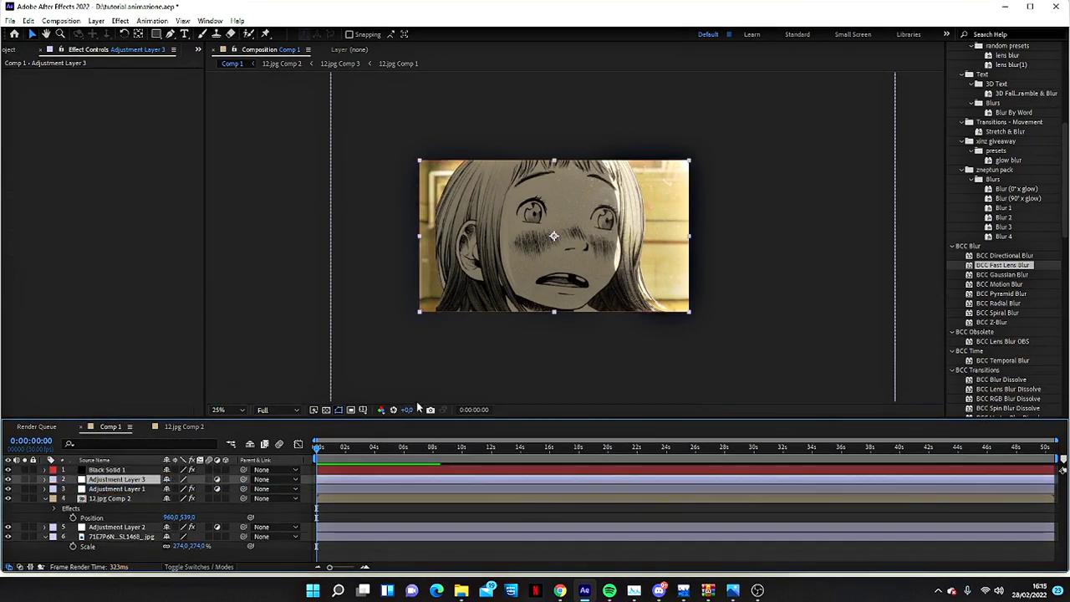
pyautogui.scroll(5, 1054, 159)
pyautogui.scroll(3, 1054, 159)
# Apply the Sharpen + Unsharp preset (Sharpen 36; Unsharp Mask amount 31, radius 30) to Adjustment Layer 3
pyautogui.click(1054, 81)
pyautogui.write('sharpen')
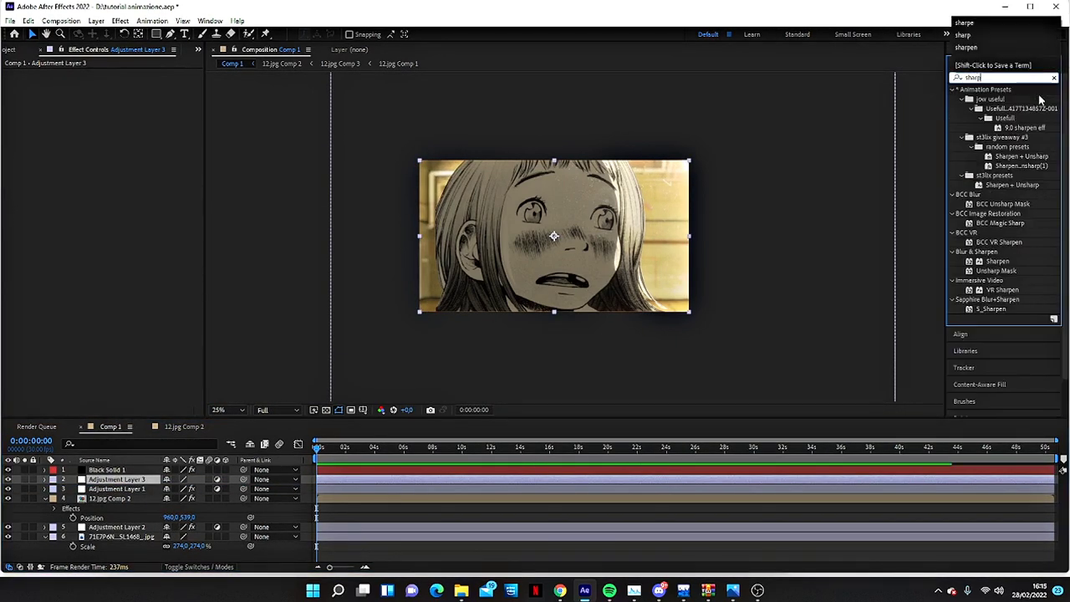
pyautogui.doubleClick(997, 227)
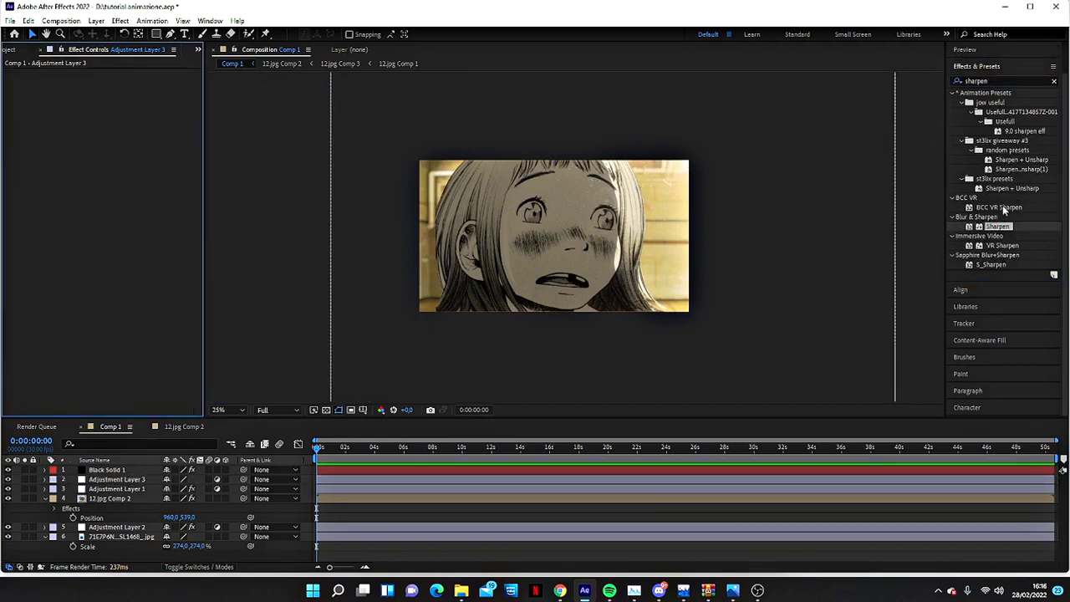
pyautogui.moveTo(1011, 188); pyautogui.dragTo(565, 480)
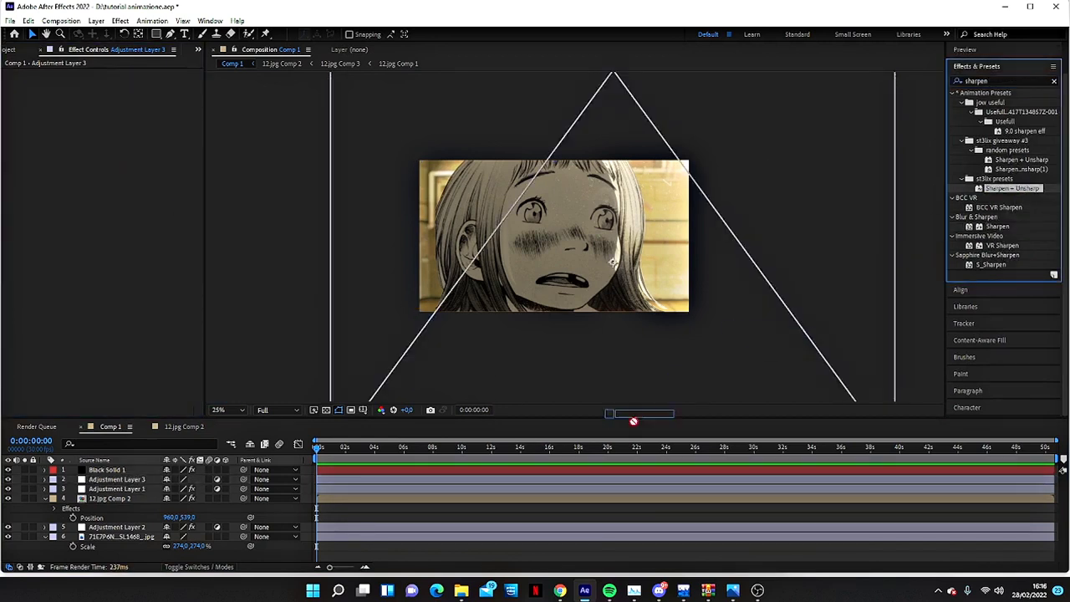
# Create a new black solid, Black Solid 2, in the composition
pyautogui.rightClick(380, 369)
pyautogui.moveTo(443, 375)
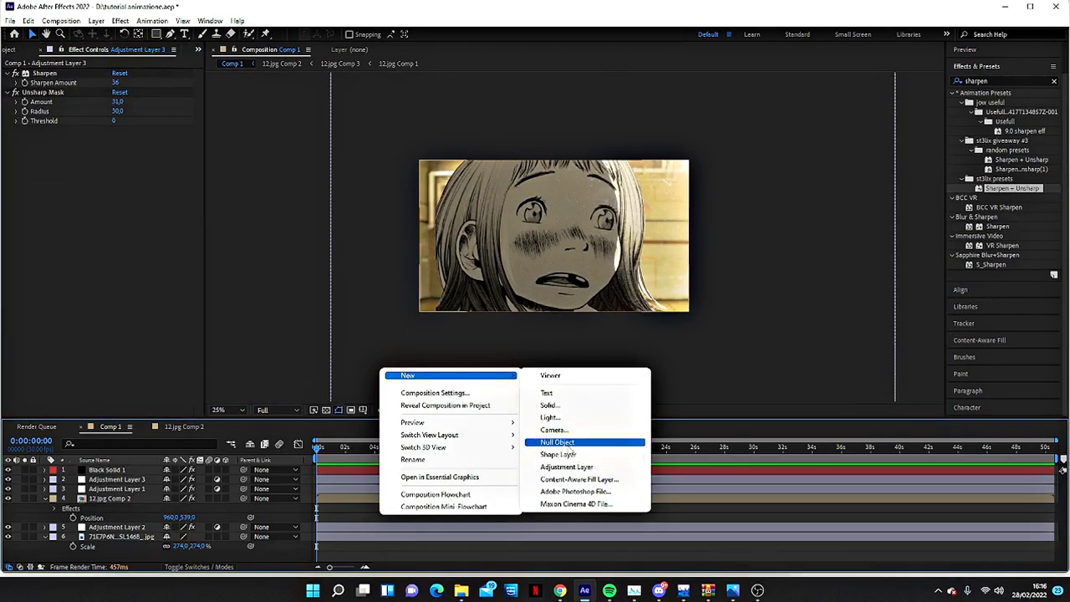
pyautogui.click(548, 405)
pyautogui.click(571, 396)
# Apply CC Jaws to Black Solid 2 with Height 0% and Completion about 89% for letterbox bars
pyautogui.click(1051, 80)
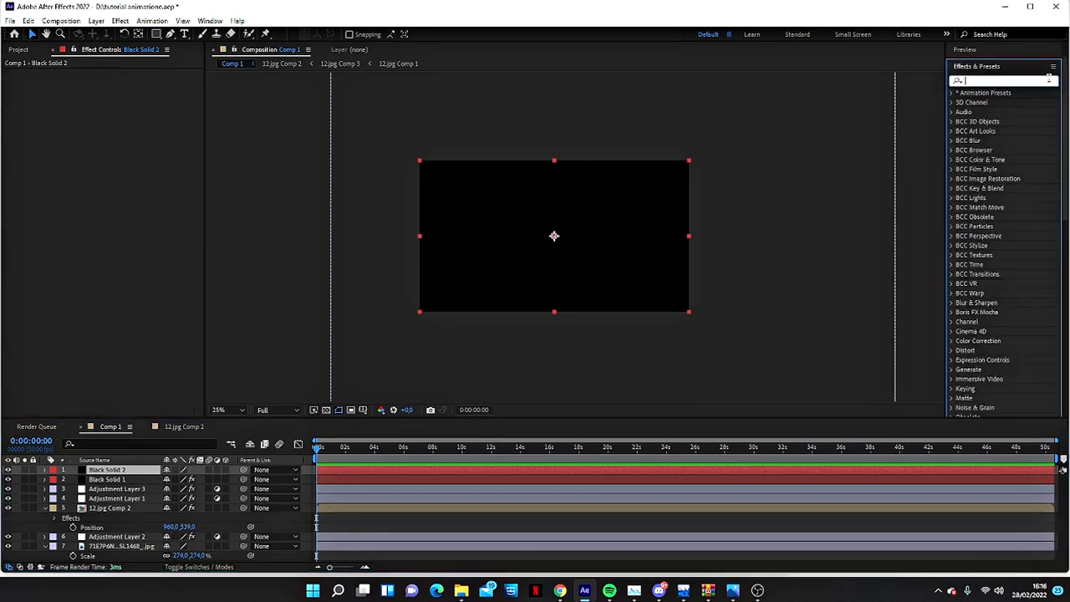
pyautogui.write('cc ja')
pyautogui.moveTo(988, 135); pyautogui.dragTo(575, 472)
pyautogui.moveTo(119, 82); pyautogui.dragTo(133, 82)
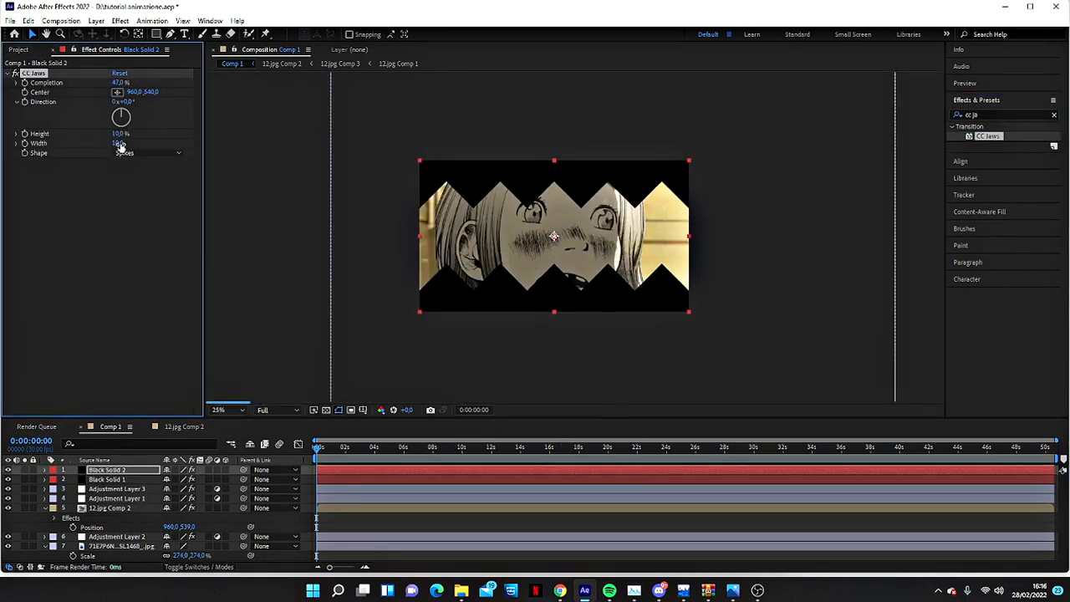
pyautogui.moveTo(119, 134); pyautogui.dragTo(28, 138)
pyautogui.moveTo(121, 82); pyautogui.dragTo(138, 82)
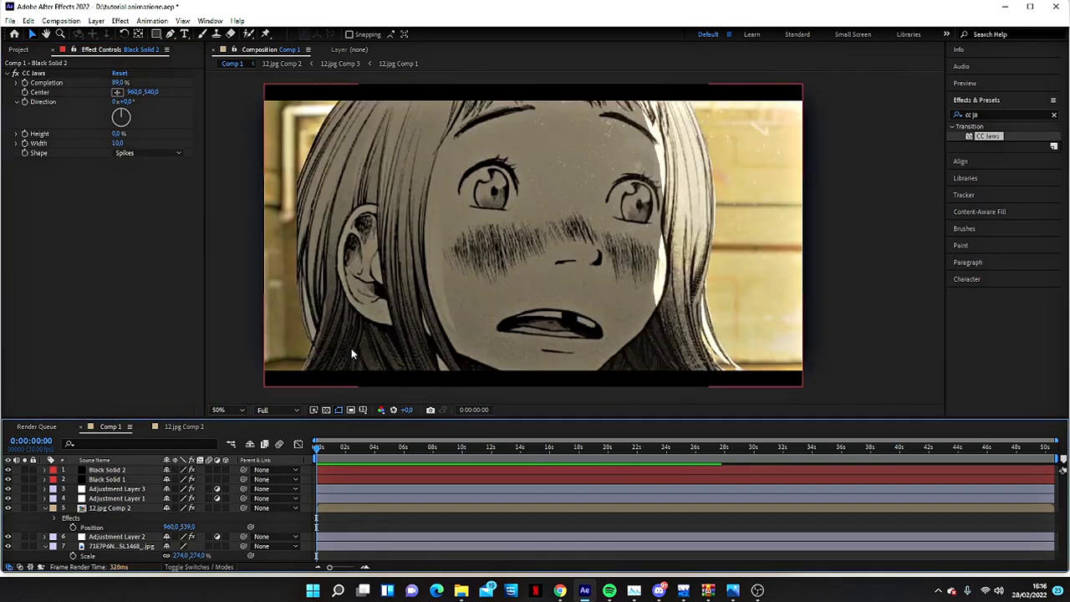
# Add Adjustment Layer 4, move it to third place, and search effects for 'looks'
pyautogui.rightClick(405, 374)
pyautogui.moveTo(471, 381)
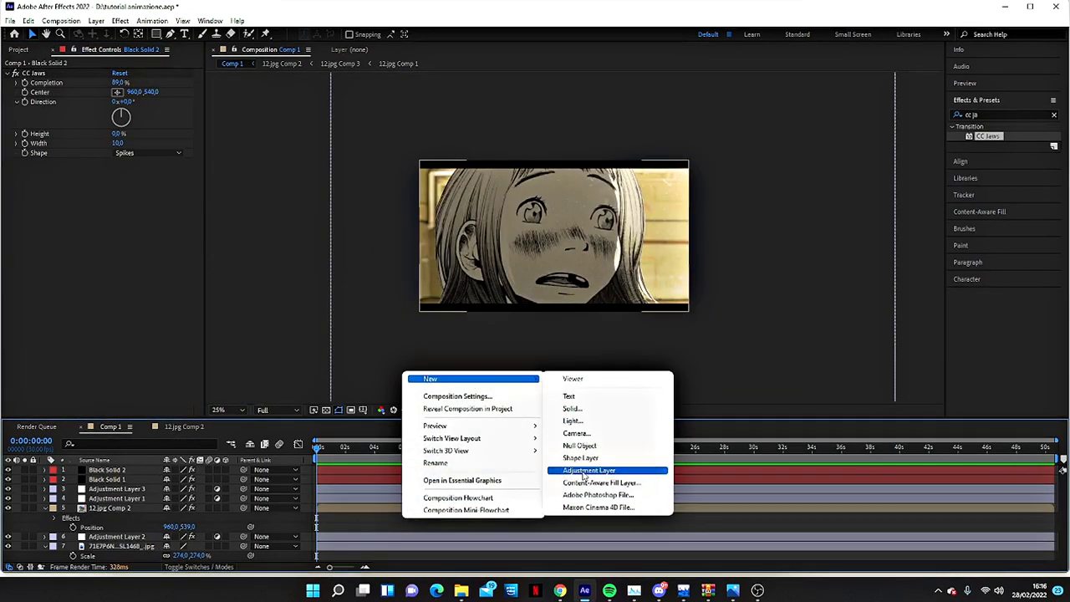
pyautogui.click(583, 470)
pyautogui.moveTo(113, 470); pyautogui.dragTo(113, 489)
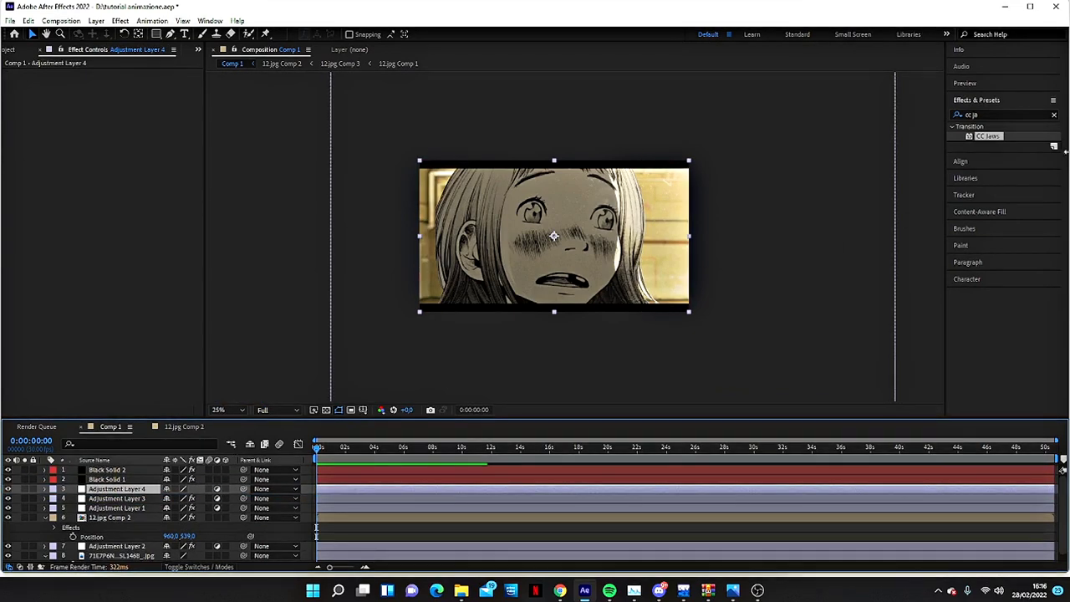
pyautogui.click(1054, 115)
pyautogui.write('looks')
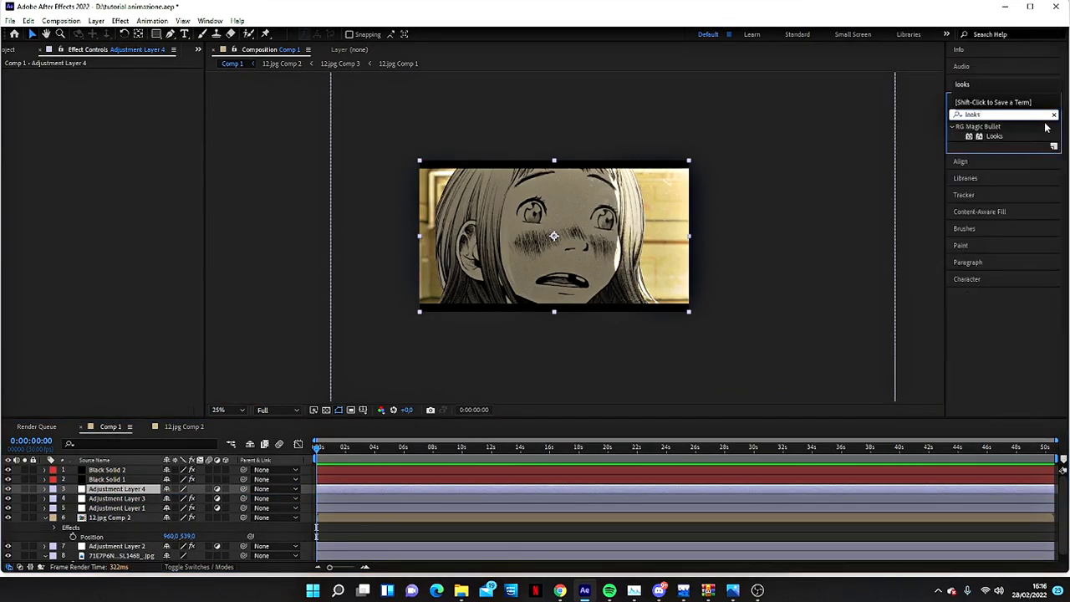
pyautogui.click(1054, 114)
# Apply Curves to the manga image layer and pull its RGB curve midpoint slightly down
pyautogui.write('curve')
pyautogui.moveTo(995, 174); pyautogui.dragTo(123, 546)
pyautogui.moveTo(117, 167); pyautogui.dragTo(120, 180)
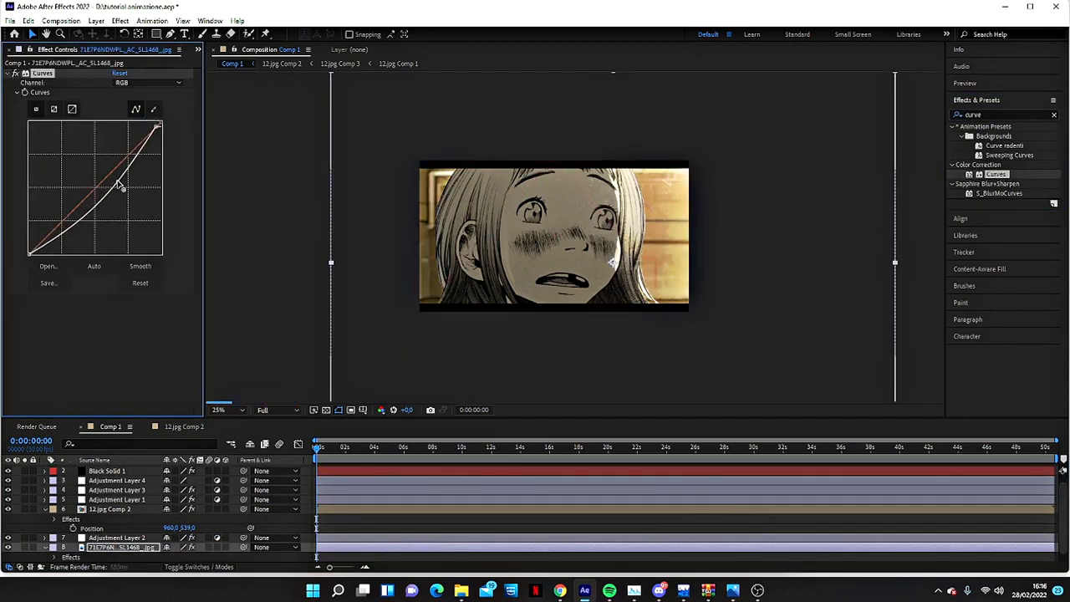
pyautogui.moveTo(117, 180); pyautogui.dragTo(105, 174)
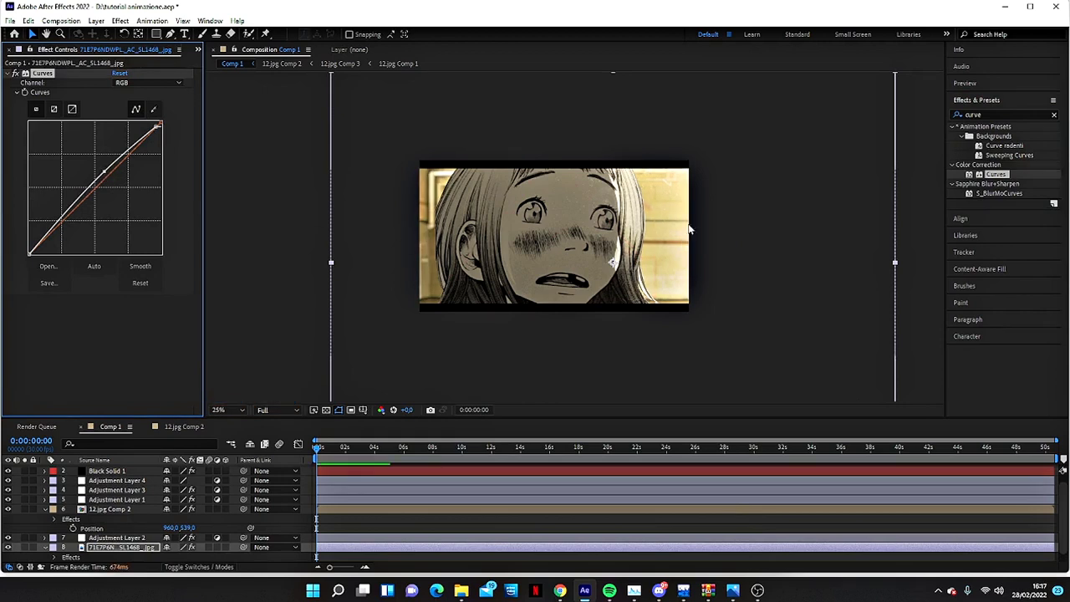
# Apply Curves to 12.jpg Comp 2 and bend the midpoint below the diagonal to darken
pyautogui.moveTo(997, 174); pyautogui.dragTo(109, 509)
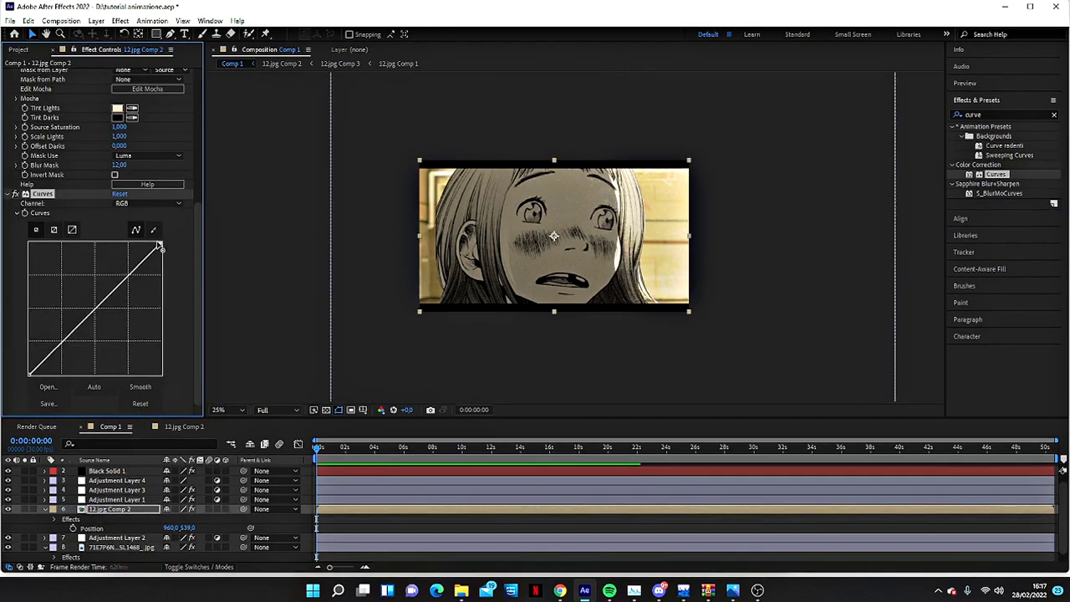
pyautogui.moveTo(158, 243); pyautogui.dragTo(165, 241)
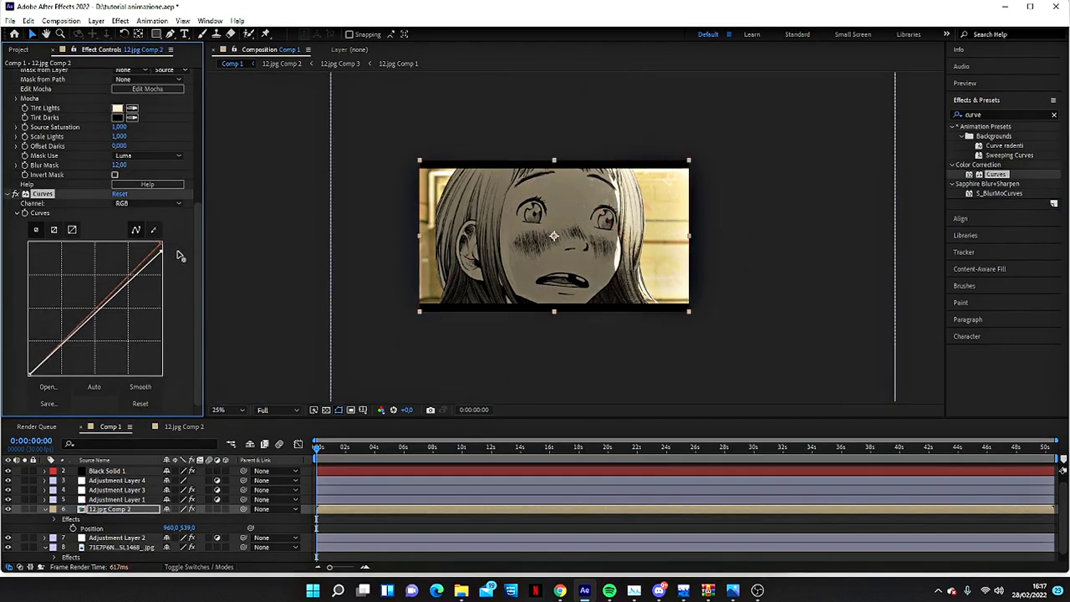
pyautogui.click(110, 286)
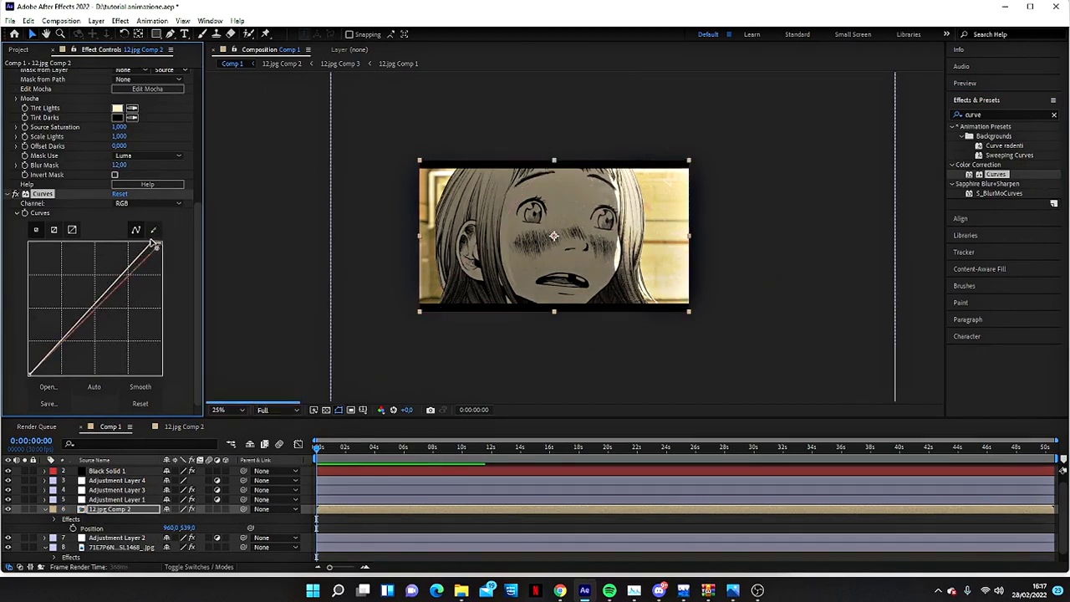
pyautogui.moveTo(110, 286)
pyautogui.mouseDown()
pyautogui.moveTo(122, 302)
pyautogui.moveTo(110, 301)
pyautogui.mouseUp()
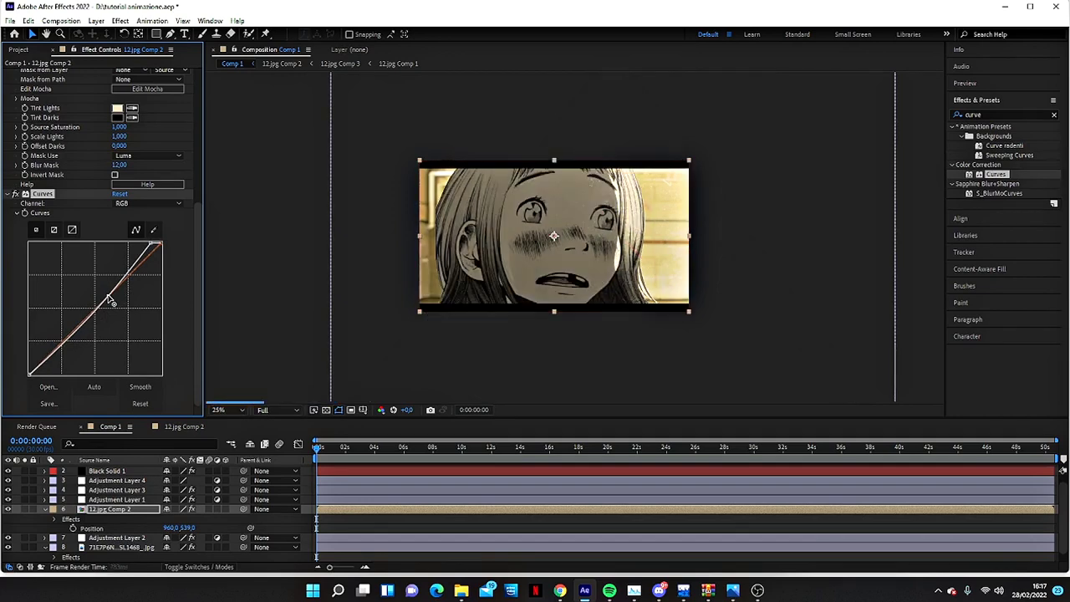
# Apply Magic Bullet Looks to Adjustment Layer 4 and save the project with Ctrl+S
pyautogui.click(1054, 114)
pyautogui.write('look')
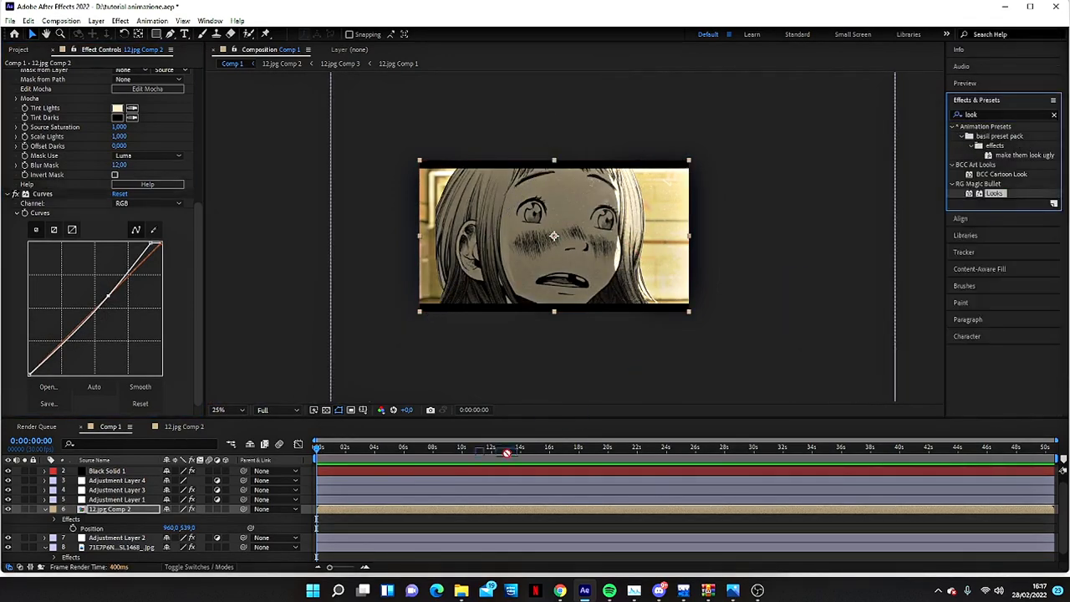
pyautogui.moveTo(506, 452); pyautogui.dragTo(494, 480)
pyautogui.hotkey('ctrl', 's')
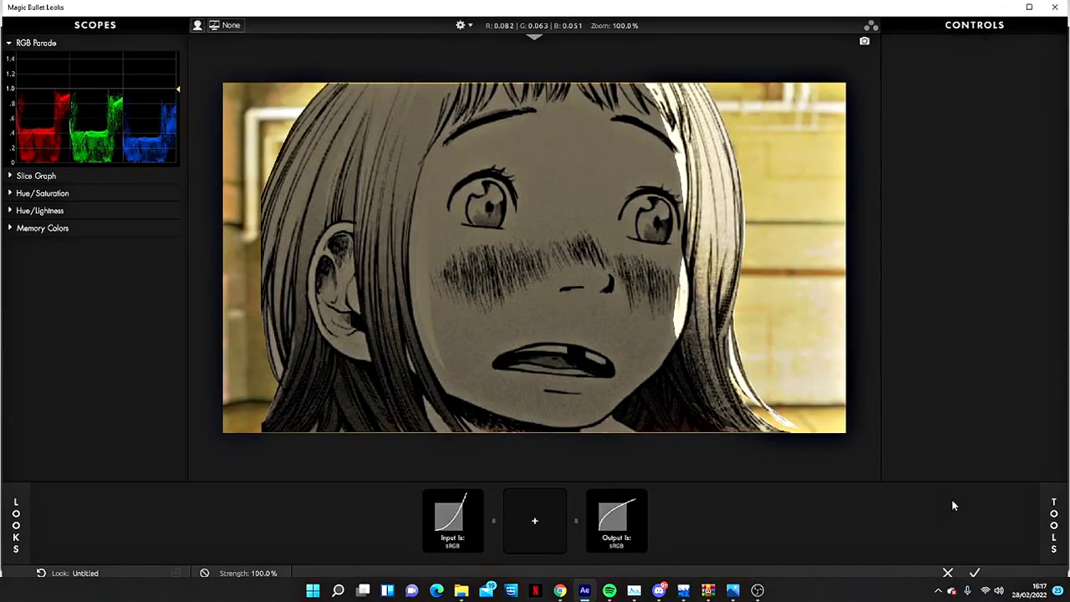
# Add a Lens Distortion tool from the Looks tool library
pyautogui.click(1053, 525)
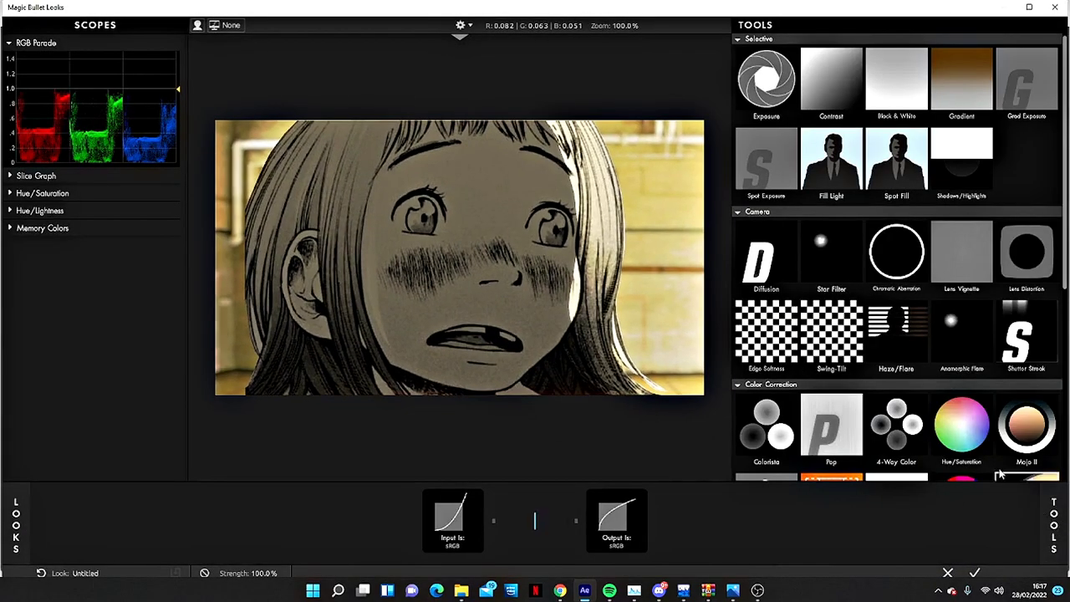
pyautogui.scroll(-1, 877, 396)
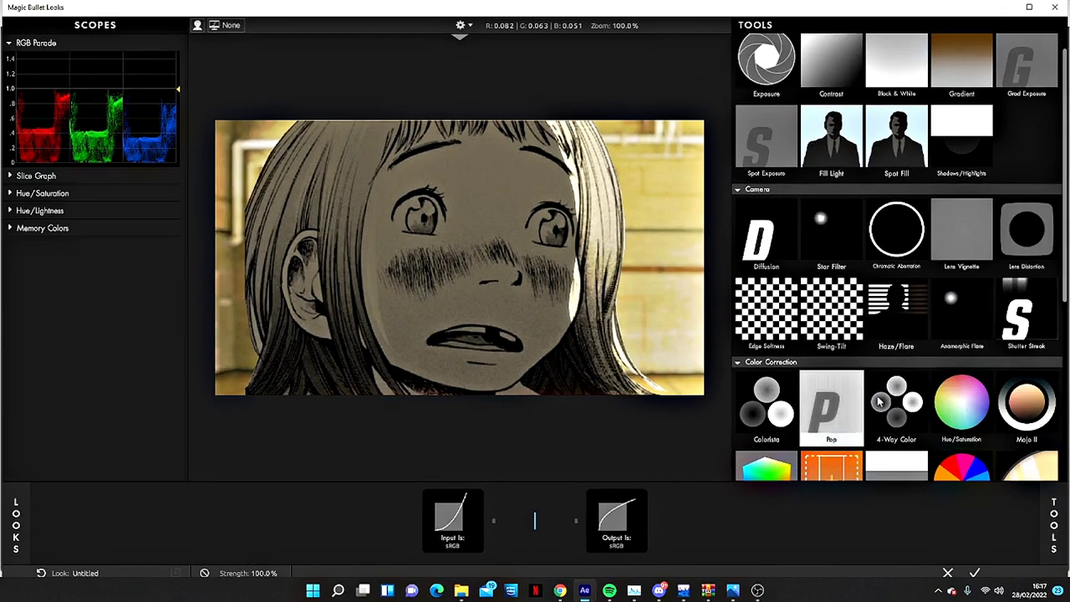
pyautogui.click(1030, 237)
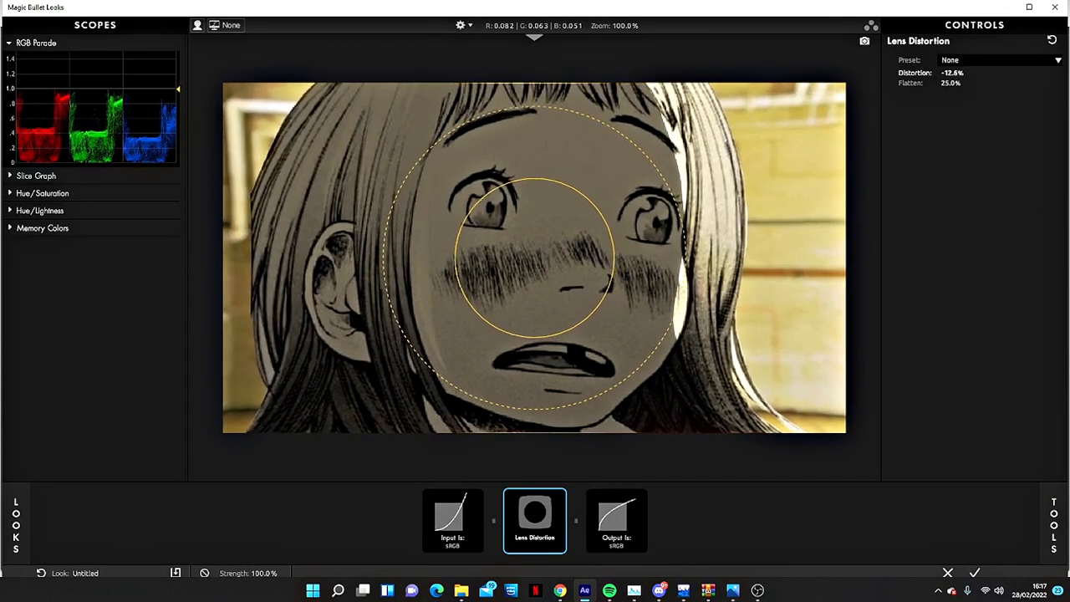
# Add Edge Softness after Lens Distortion with Blur Size 2.22% and Radius 1.054
pyautogui.click(1054, 525)
pyautogui.scroll(-3, 894, 335)
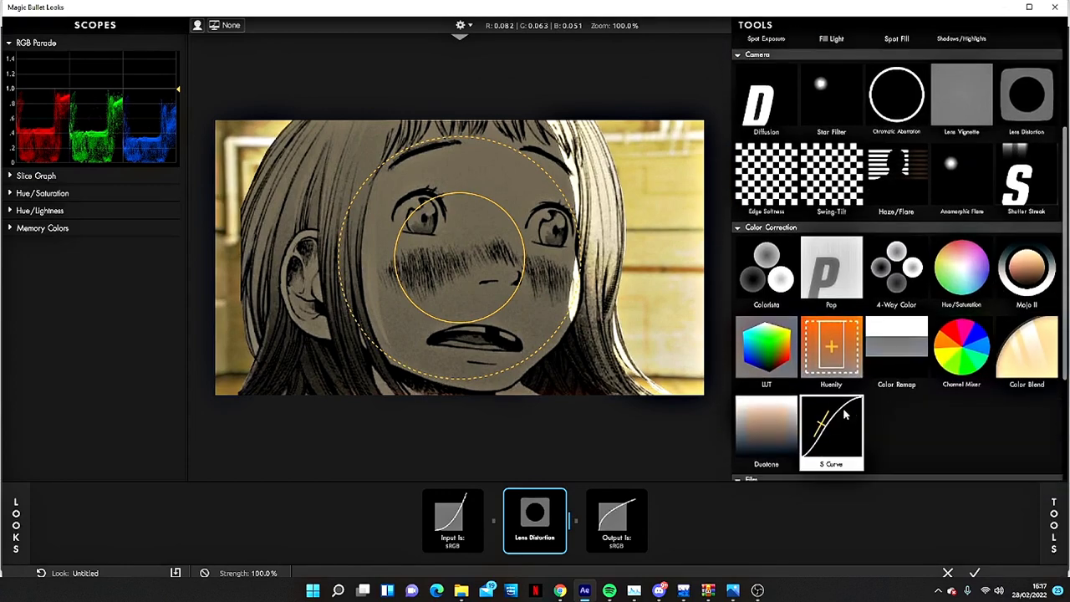
pyautogui.scroll(1, 895, 334)
pyautogui.scroll(2, 836, 293)
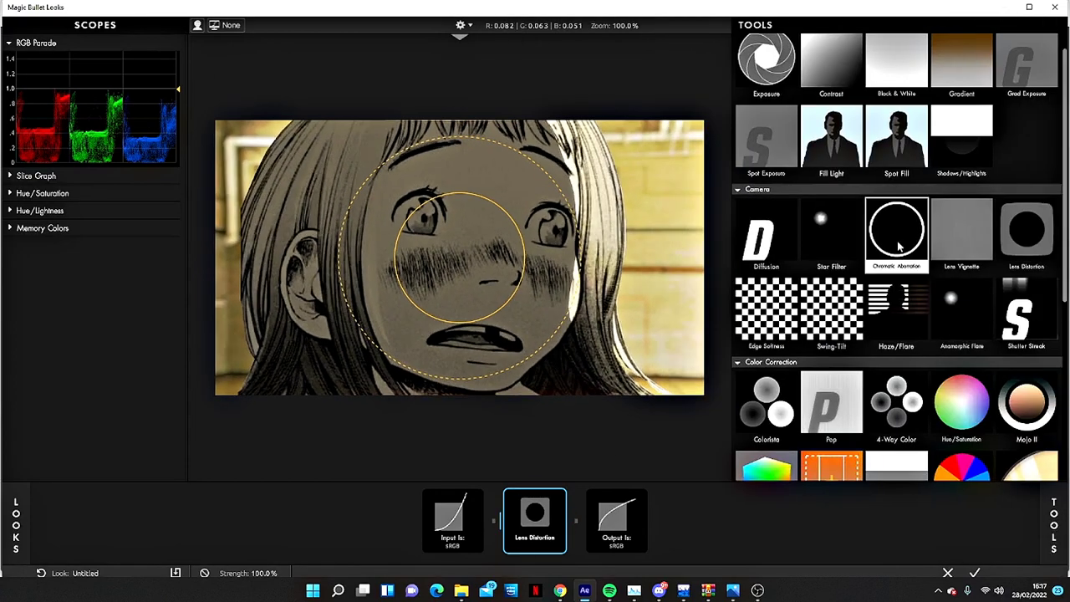
pyautogui.click(766, 311)
pyautogui.moveTo(945, 72)
pyautogui.mouseDown()
pyautogui.moveTo(915, 73)
pyautogui.moveTo(961, 83)
pyautogui.moveTo(961, 72)
pyautogui.mouseUp()
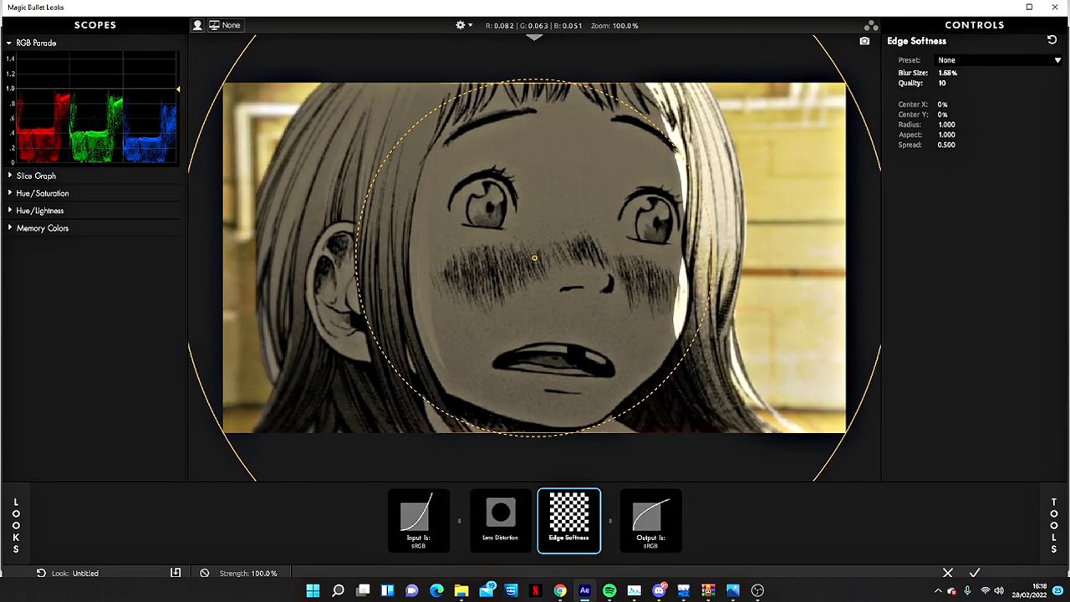
pyautogui.moveTo(946, 124); pyautogui.dragTo(961, 124)
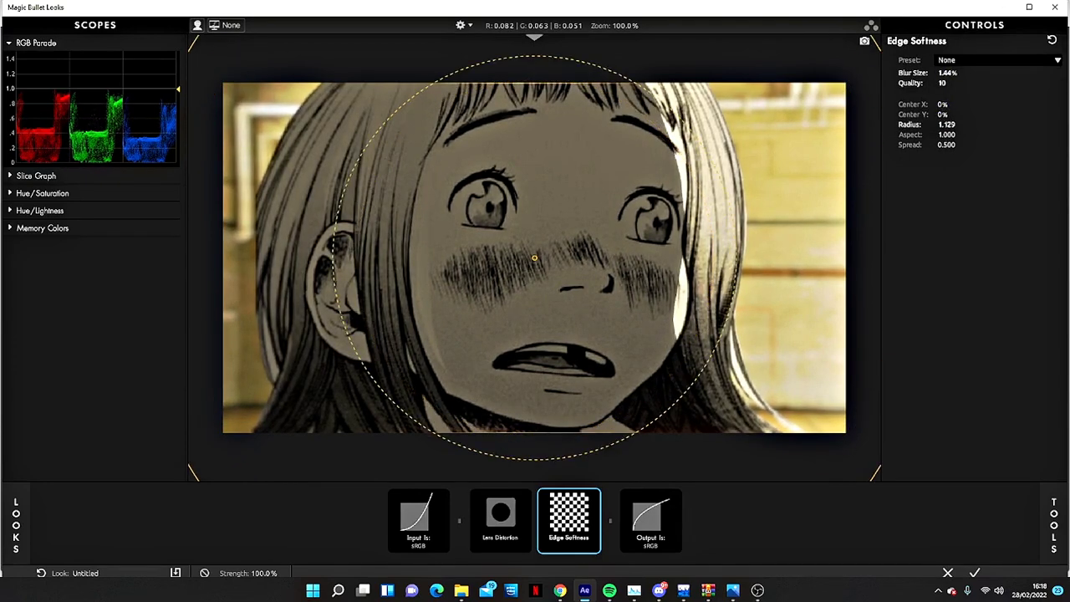
pyautogui.moveTo(947, 72)
pyautogui.mouseDown()
pyautogui.moveTo(970, 72)
pyautogui.moveTo(713, 466)
pyautogui.mouseUp()
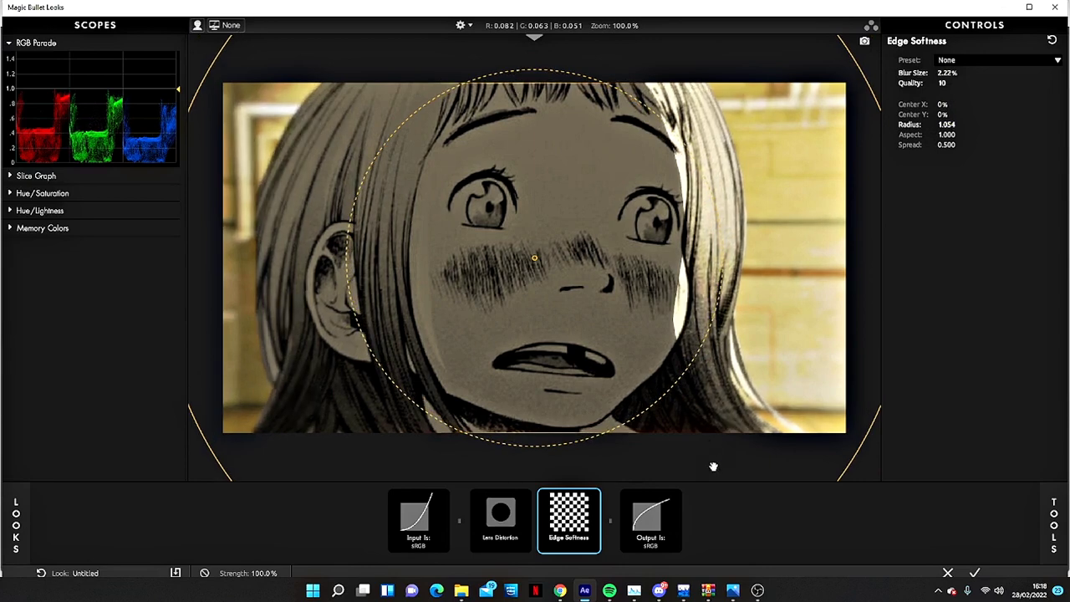
# Add Mojo II to the look chain and lower its Mojo strength
pyautogui.moveTo(1057, 535)
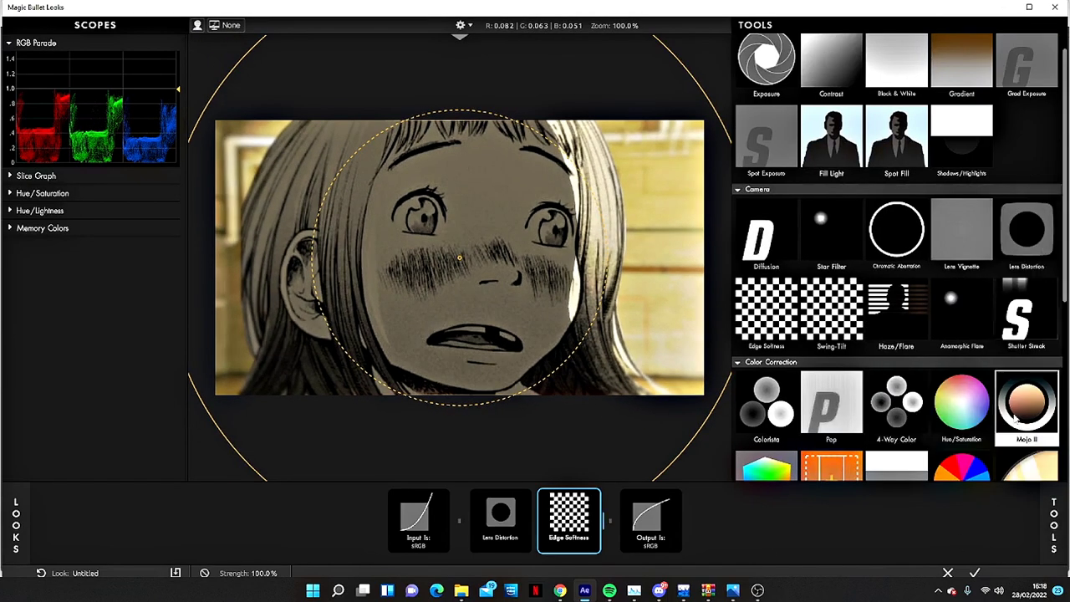
pyautogui.moveTo(1024, 411); pyautogui.dragTo(640, 482)
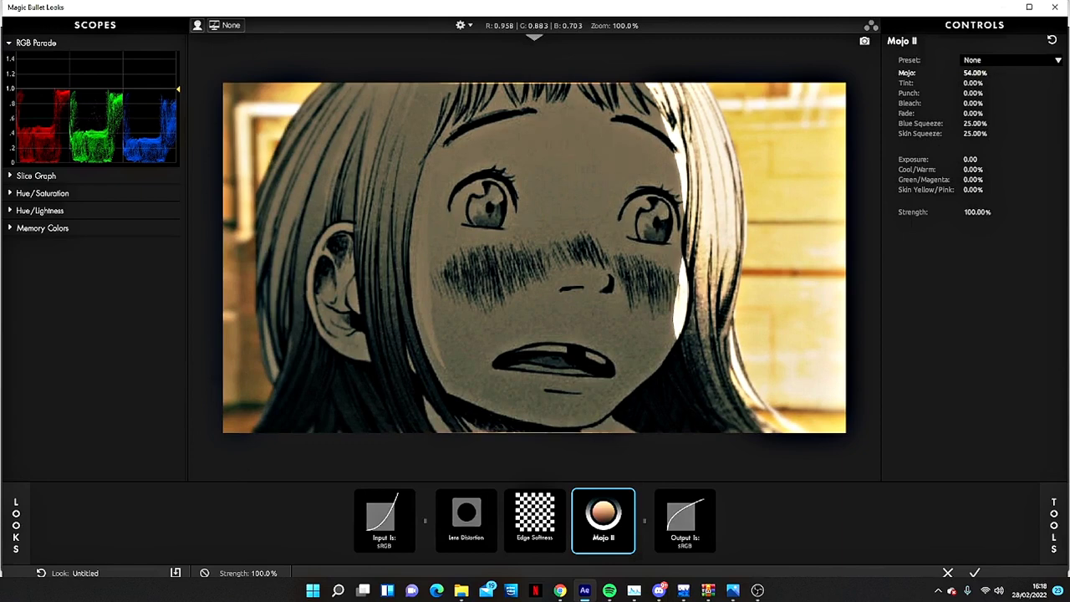
pyautogui.moveTo(974, 73)
pyautogui.mouseDown()
pyautogui.moveTo(919, 72)
pyautogui.moveTo(1003, 73)
pyautogui.mouseUp()
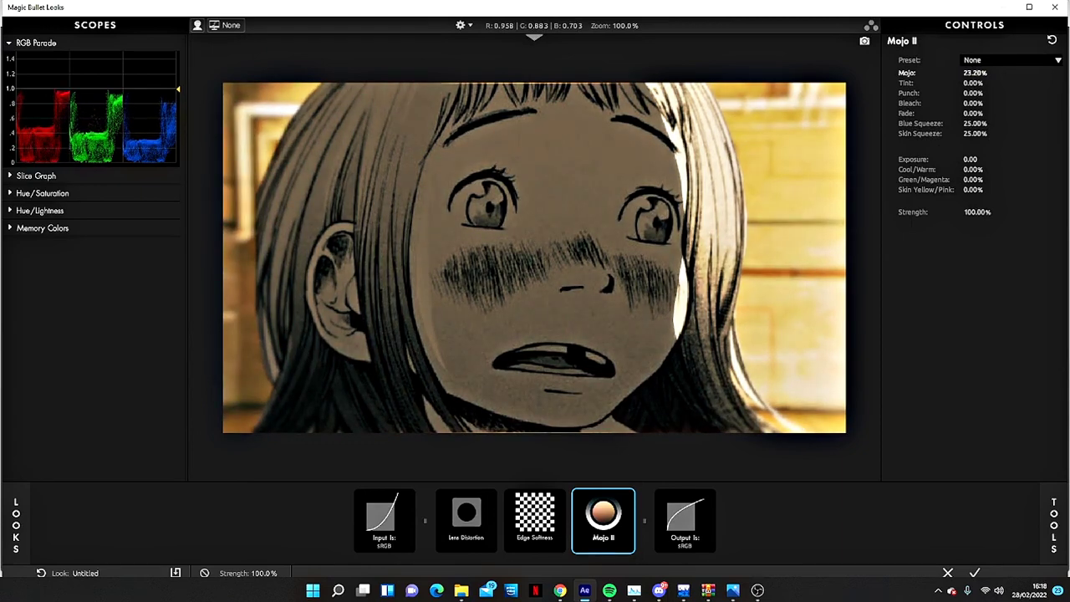
# Try Mojo II presets from Blue Squeeze through Noir and Predawn, settling on Class Act
pyautogui.click(984, 58)
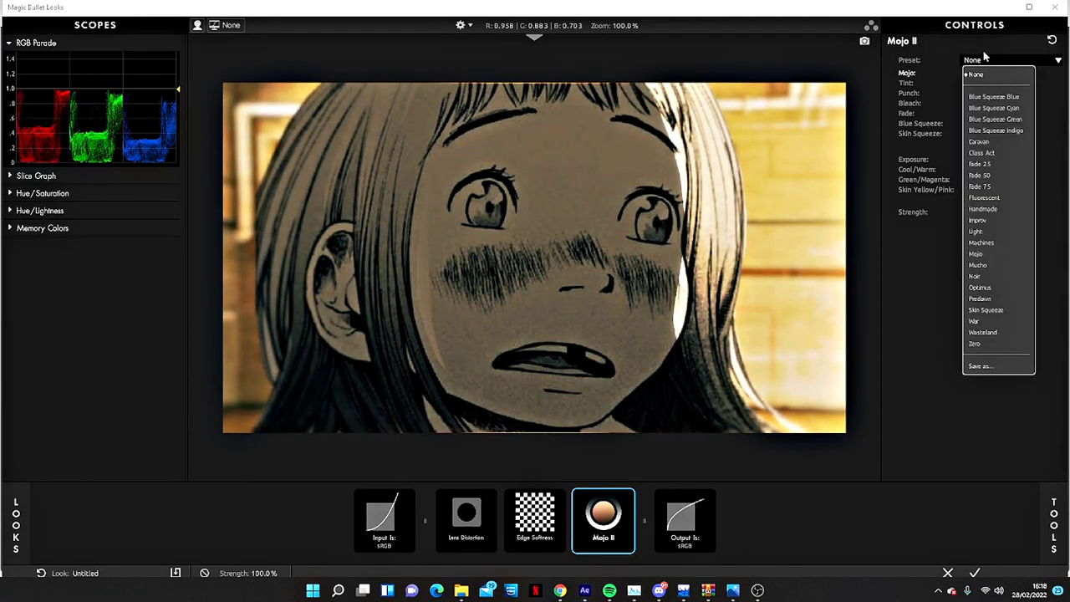
pyautogui.click(986, 95)
pyautogui.click(994, 60)
pyautogui.click(994, 141)
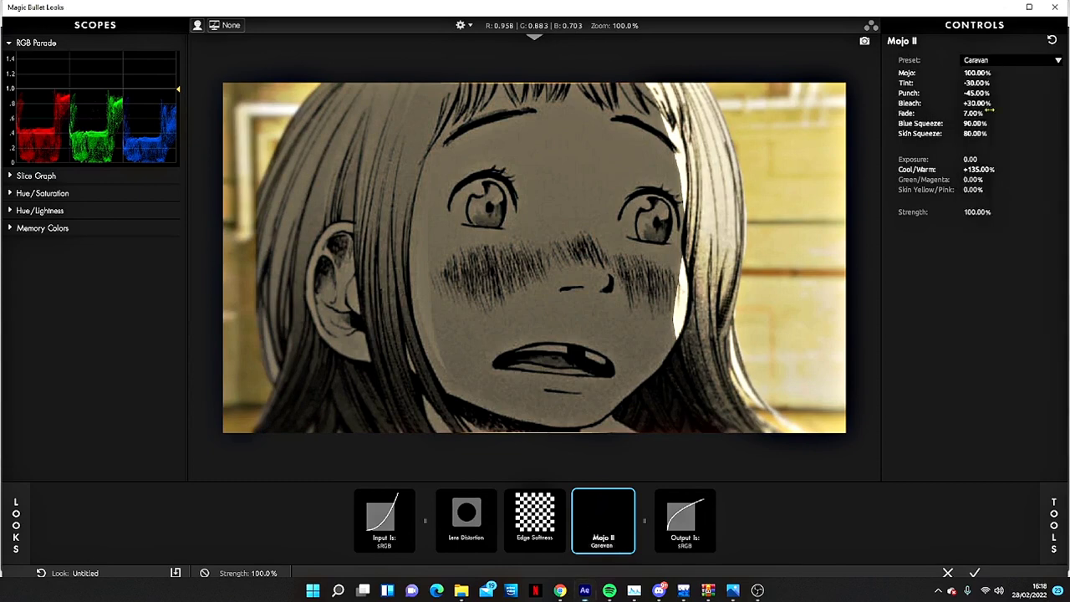
pyautogui.click(1005, 62)
pyautogui.click(994, 230)
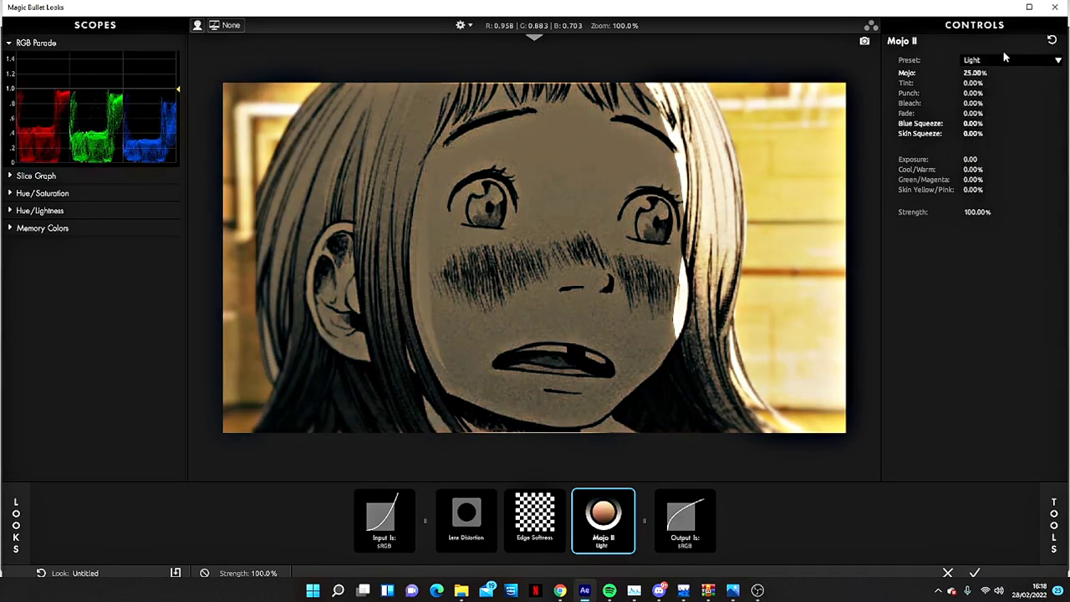
pyautogui.click(1003, 56)
pyautogui.click(983, 242)
pyautogui.click(1003, 59)
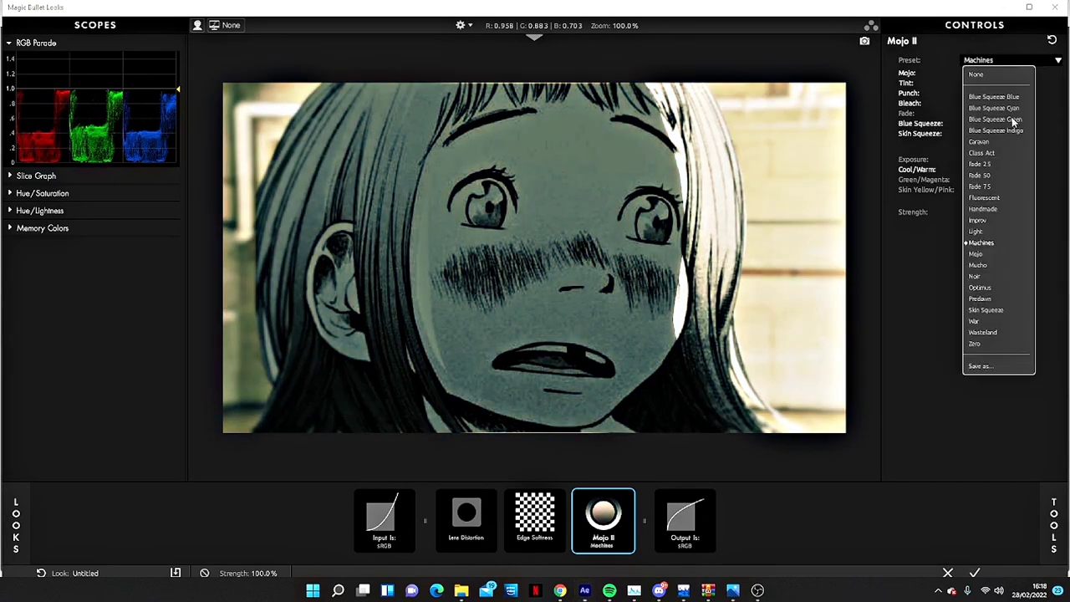
pyautogui.click(986, 309)
pyautogui.click(1011, 61)
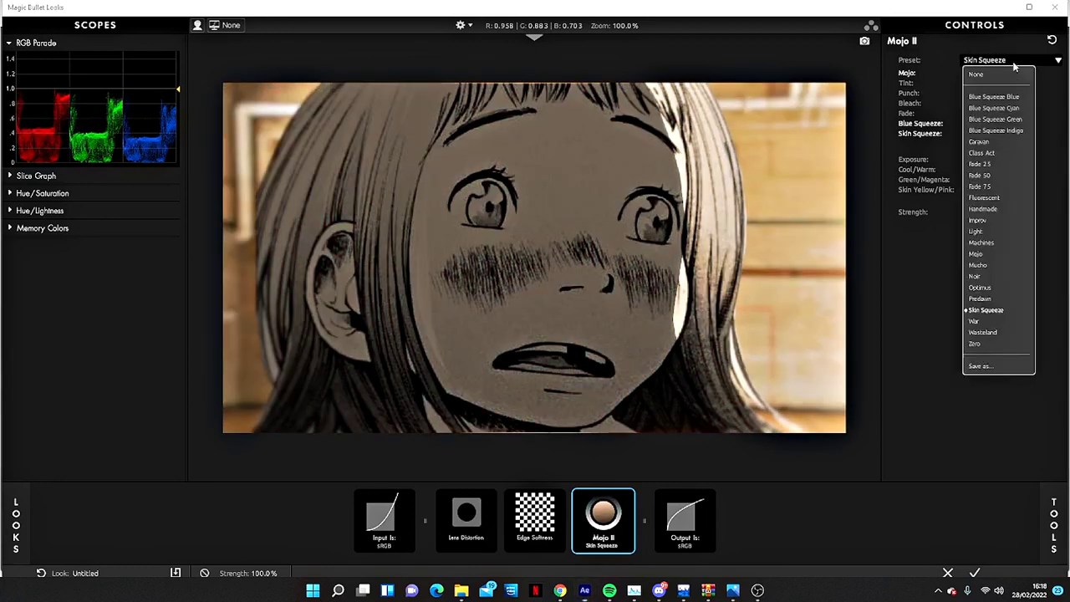
pyautogui.click(991, 323)
pyautogui.click(963, 61)
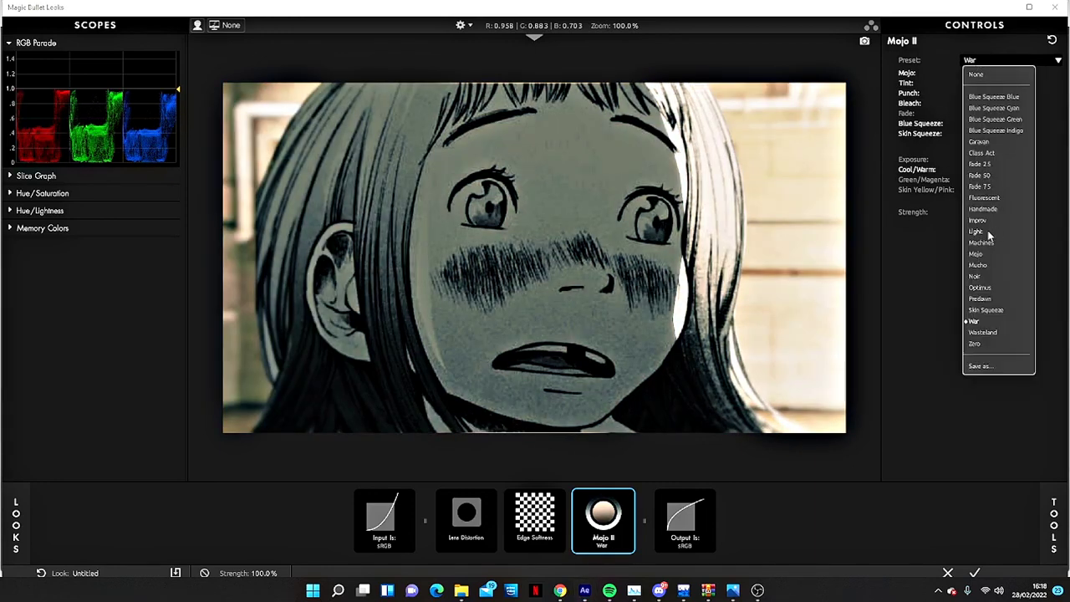
pyautogui.click(985, 197)
pyautogui.click(999, 61)
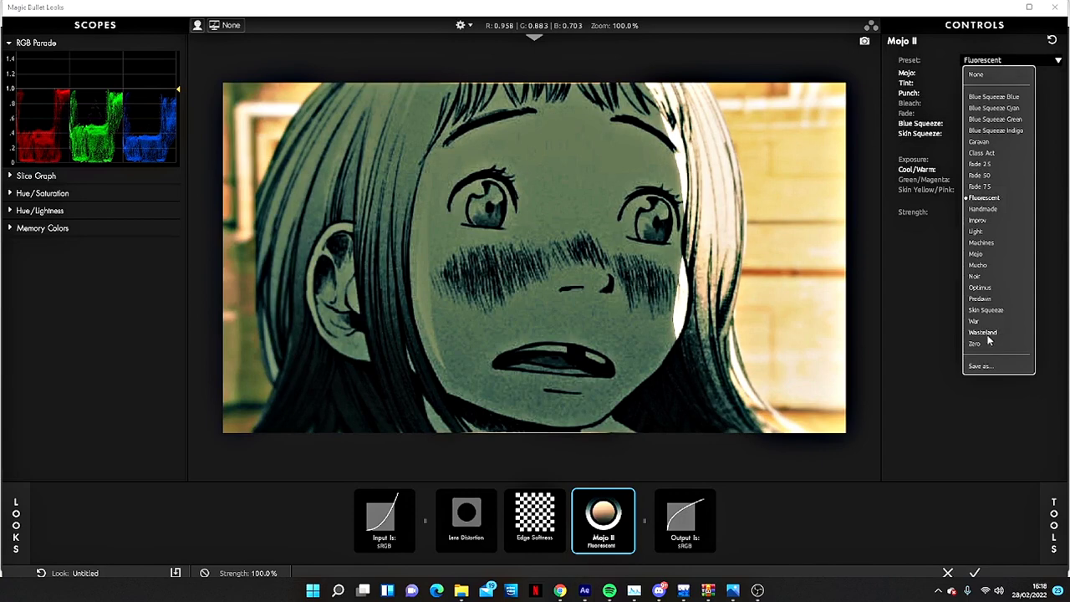
pyautogui.click(974, 276)
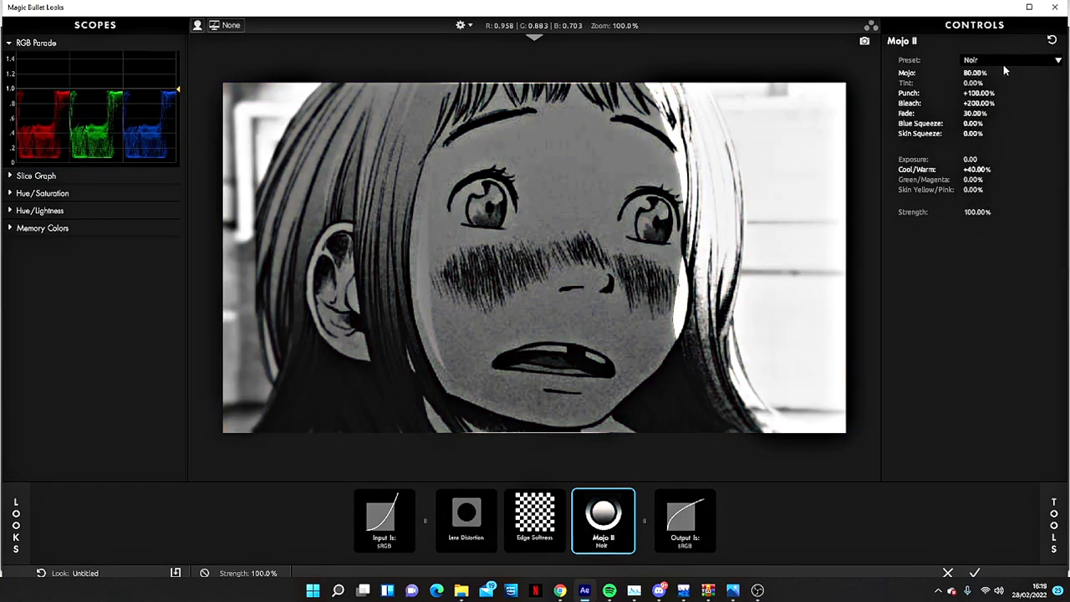
pyautogui.click(1003, 62)
pyautogui.click(979, 298)
pyautogui.click(1003, 61)
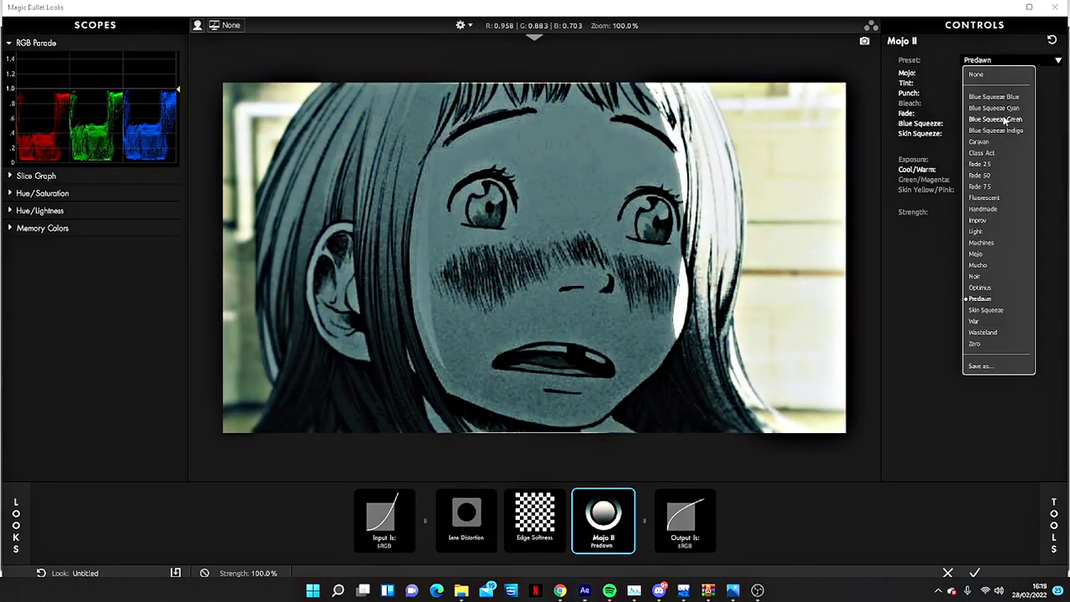
pyautogui.click(983, 153)
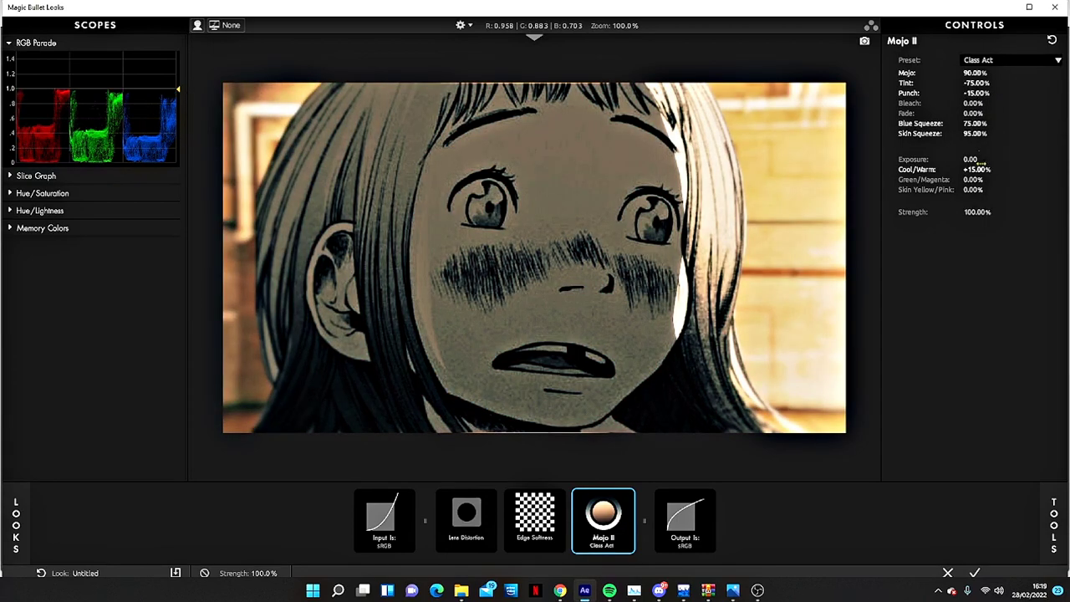
# Set Cool/Warm +29.40%, Tint -51.40%, Green/Magenta +36.80%, then compare Mojo II on and off
pyautogui.moveTo(978, 168)
pyautogui.mouseDown()
pyautogui.moveTo(998, 169)
pyautogui.moveTo(978, 159)
pyautogui.mouseUp()
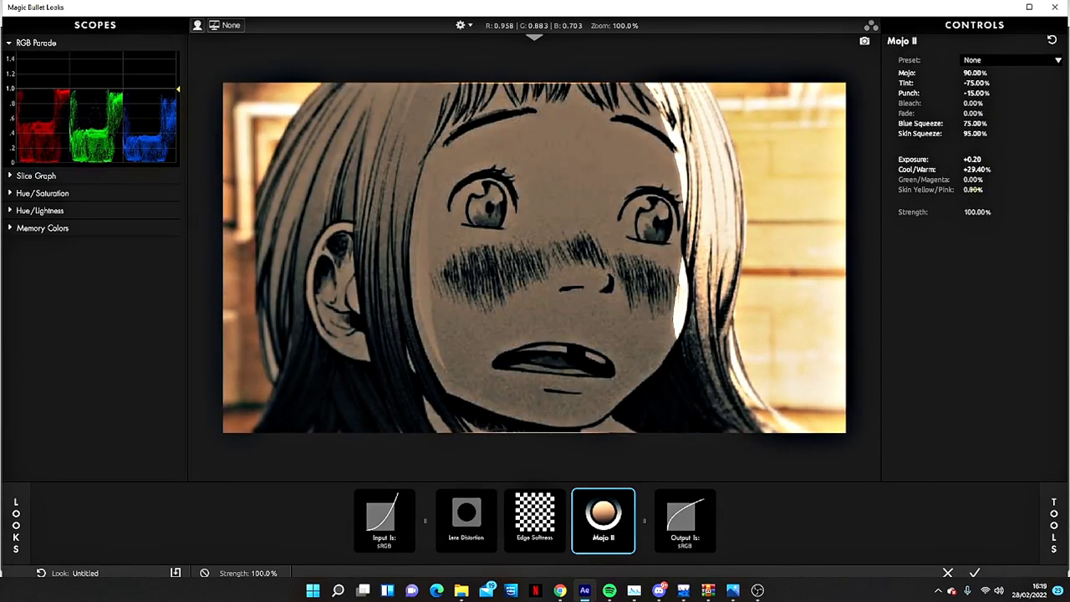
pyautogui.moveTo(976, 83)
pyautogui.mouseDown()
pyautogui.moveTo(990, 83)
pyautogui.moveTo(986, 72)
pyautogui.moveTo(950, 105)
pyautogui.mouseUp()
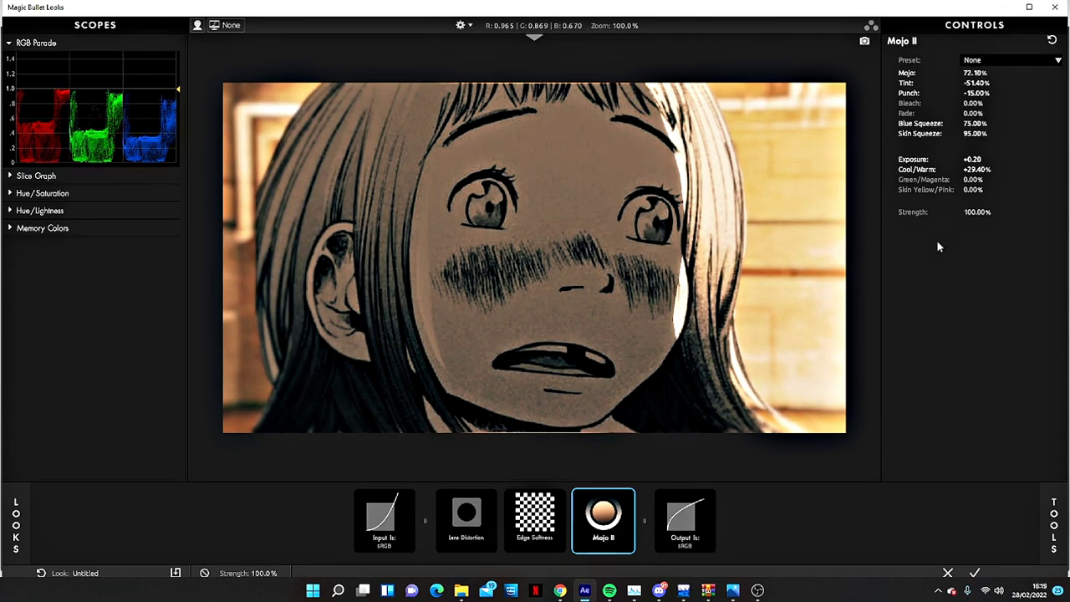
pyautogui.moveTo(972, 179)
pyautogui.mouseDown()
pyautogui.moveTo(990, 180)
pyautogui.moveTo(648, 266)
pyautogui.mouseUp()
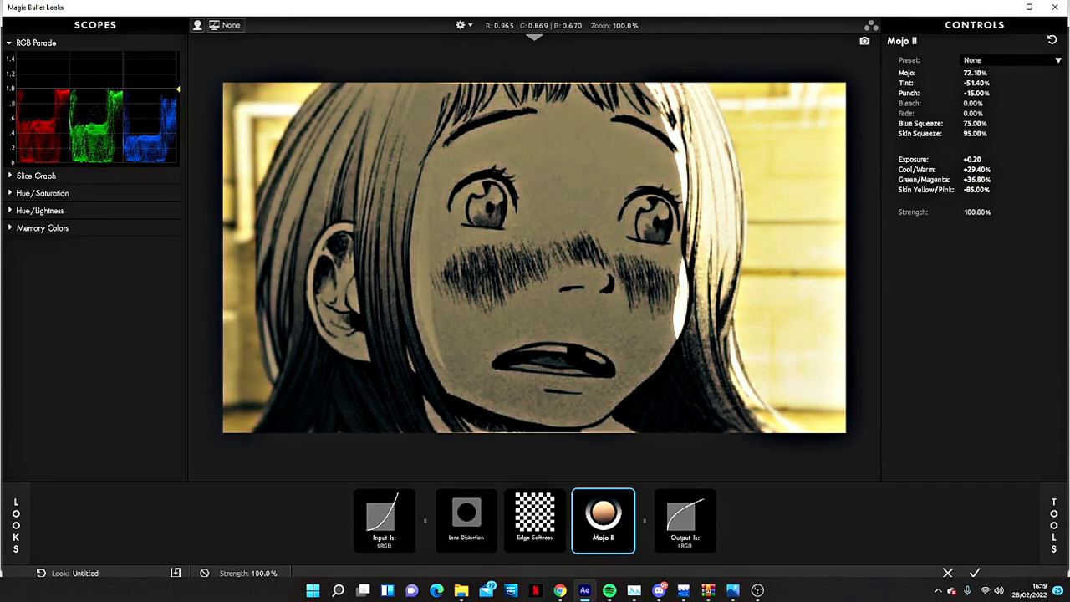
pyautogui.click(631, 496)
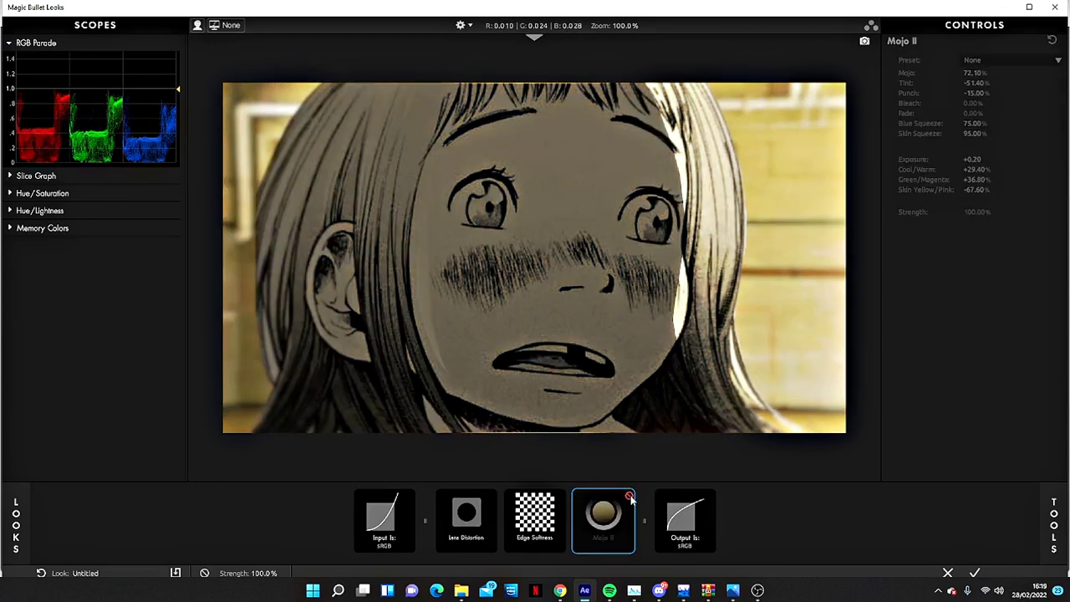
pyautogui.click(630, 496)
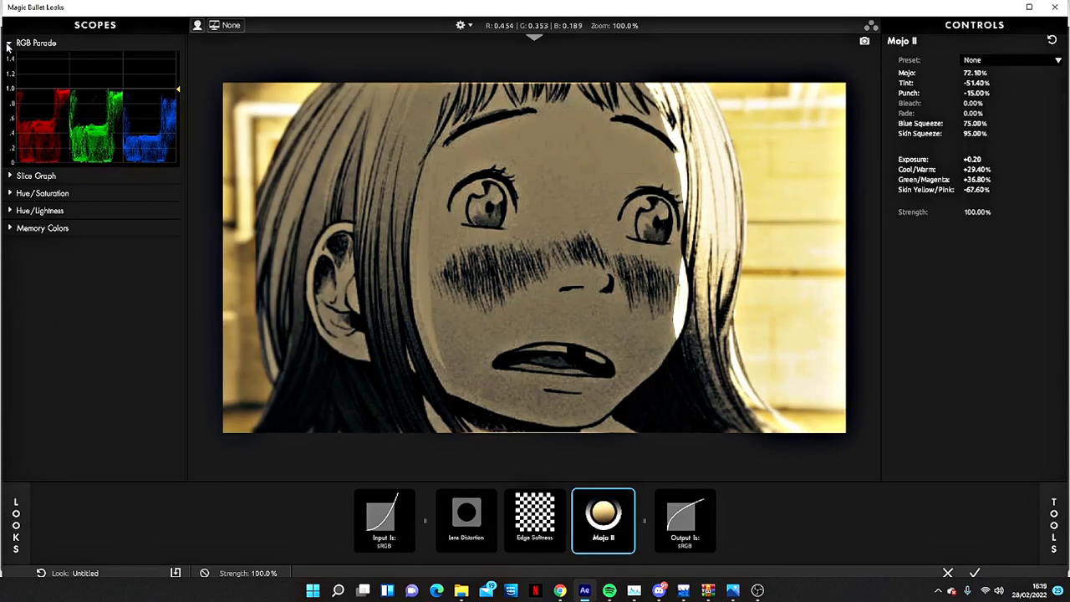
pyautogui.click(919, 546)
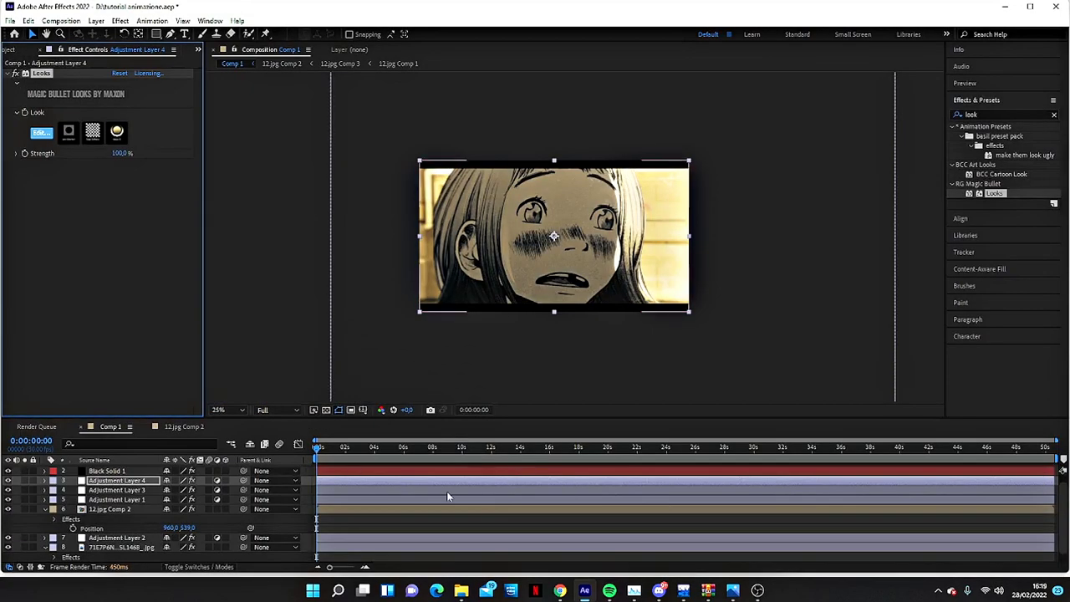
# Clear the effects search and add Adjustment Layer 5 above Black Solid 2 in Comp 1
pyautogui.click(413, 533)
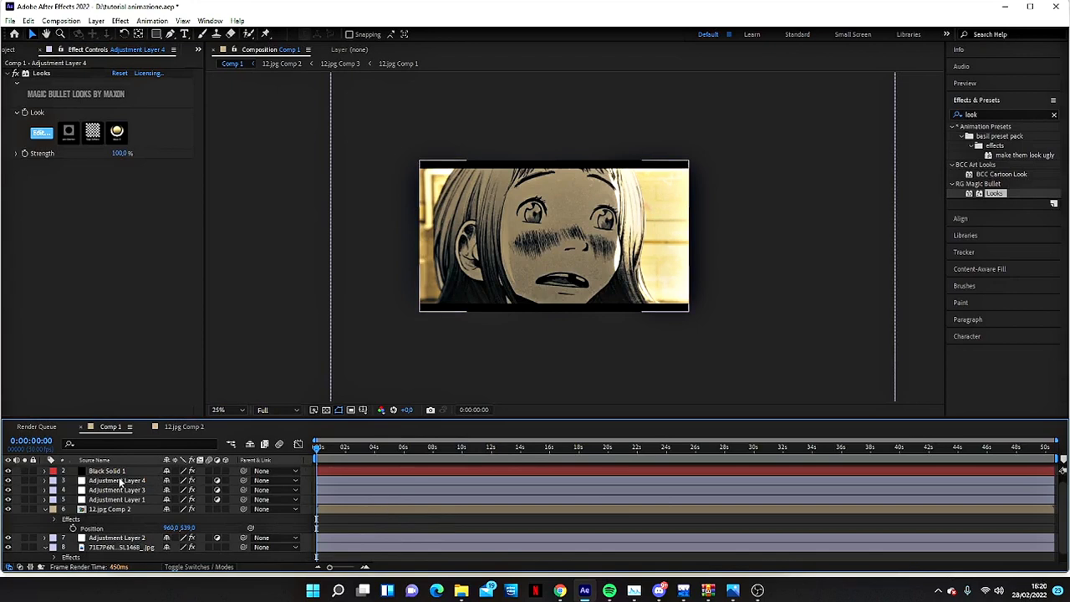
pyautogui.scroll(1, 120, 483)
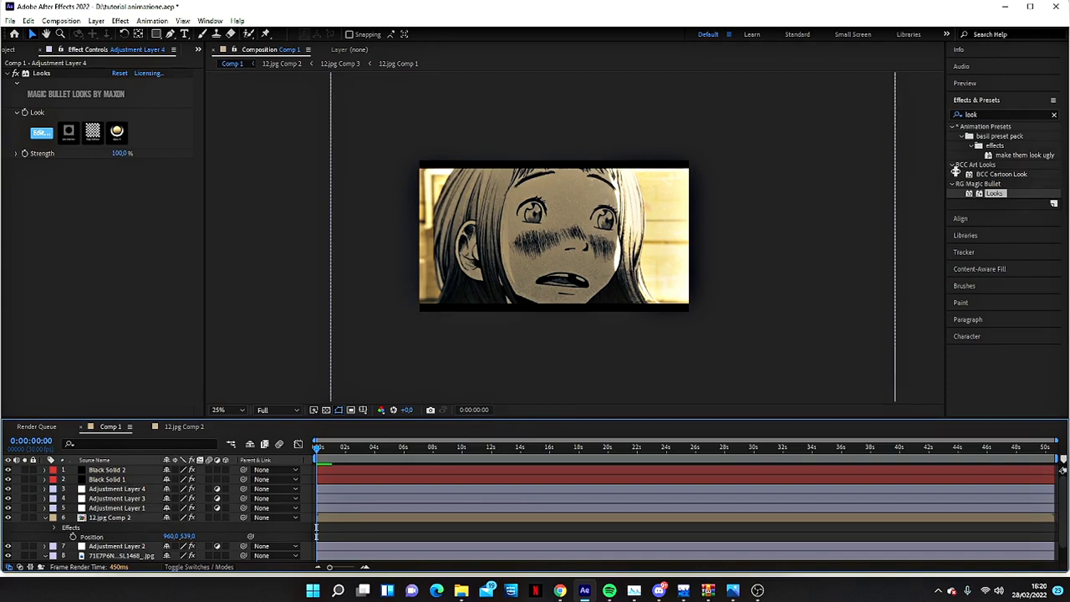
pyautogui.click(1054, 115)
pyautogui.rightClick(434, 387)
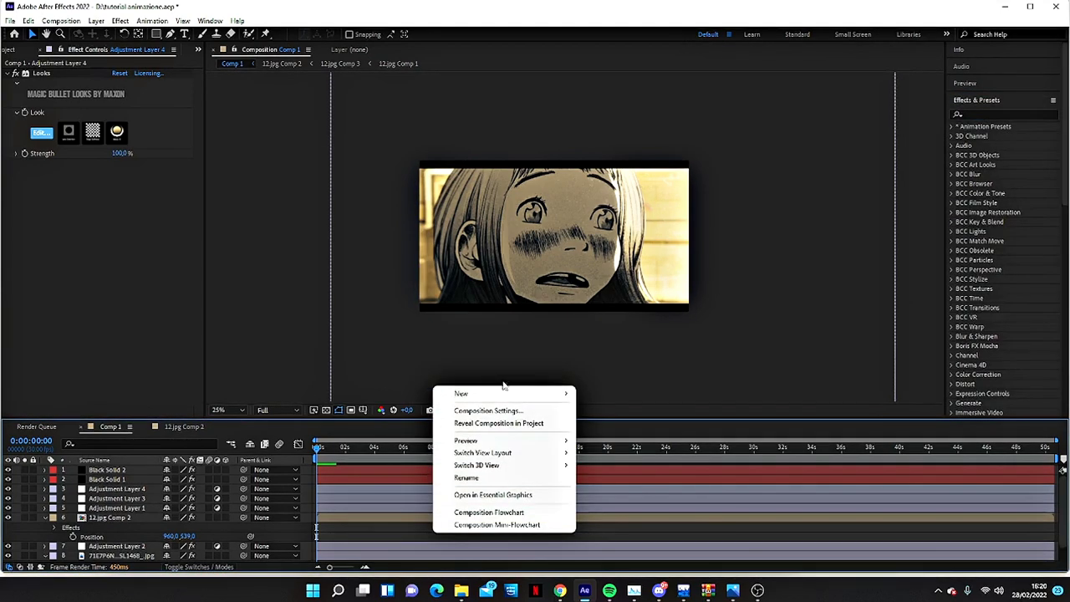
pyautogui.moveTo(504, 393)
pyautogui.click(618, 497)
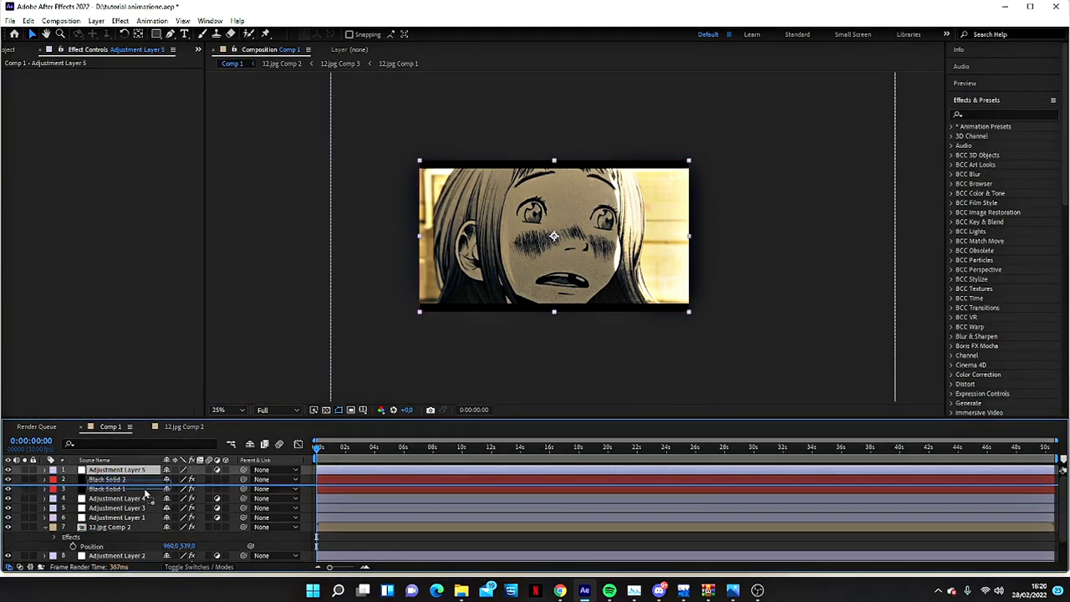
# Move Adjustment Layer 5 below Black Solid 1 and add CC Vignette, Amount 319, Center 1127,397
pyautogui.moveTo(146, 494); pyautogui.dragTo(146, 494)
pyautogui.click(1018, 113)
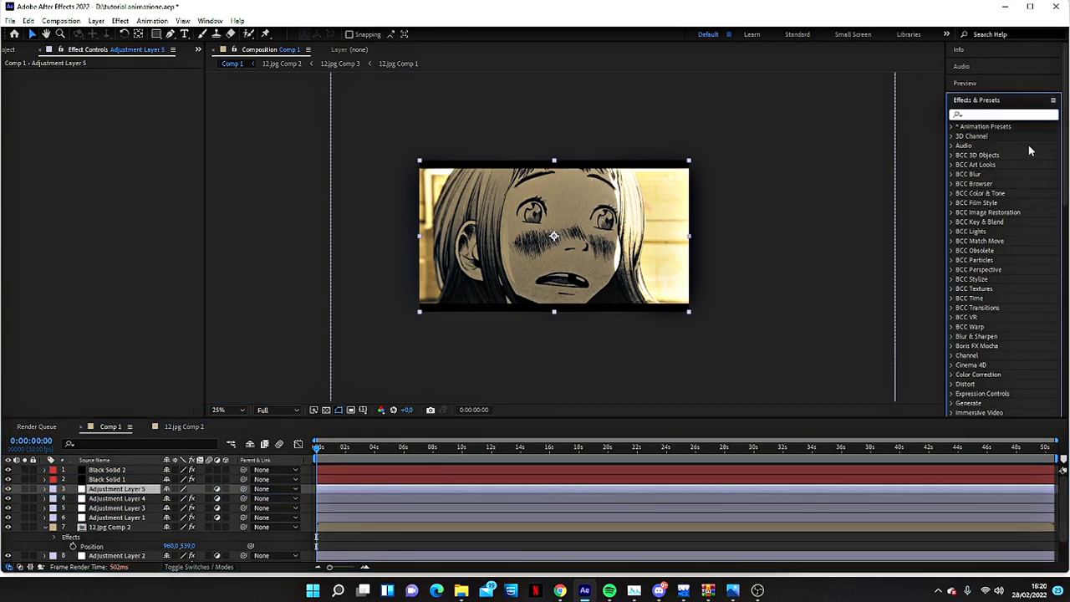
pyautogui.write('vignet')
pyautogui.moveTo(1005, 257); pyautogui.dragTo(616, 491)
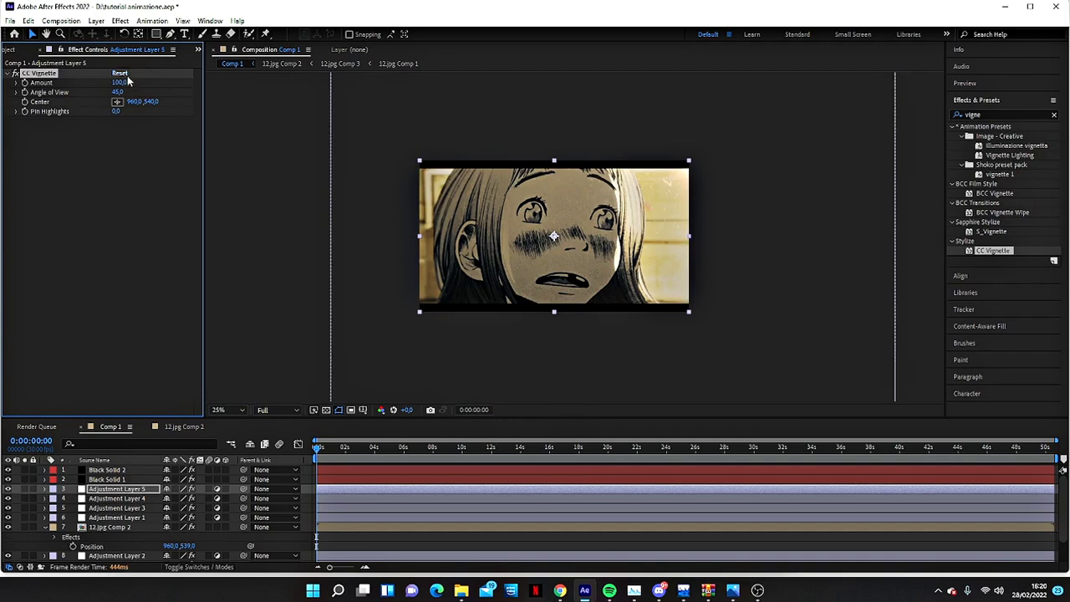
pyautogui.moveTo(120, 82)
pyautogui.mouseDown()
pyautogui.moveTo(240, 76)
pyautogui.moveTo(226, 77)
pyautogui.mouseUp()
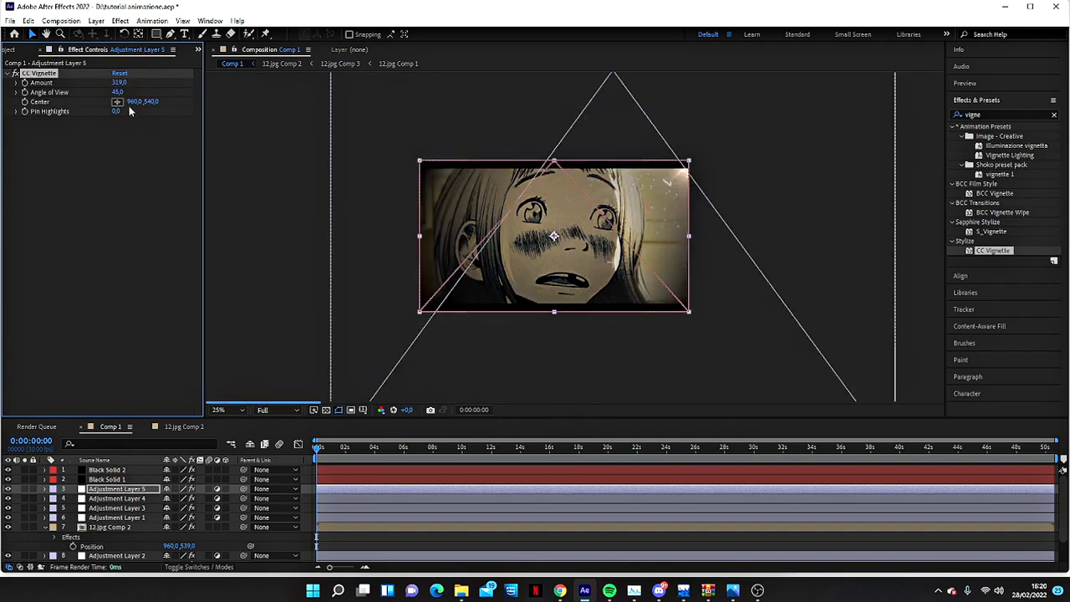
pyautogui.moveTo(129, 101)
pyautogui.mouseDown()
pyautogui.moveTo(249, 95)
pyautogui.moveTo(75, 109)
pyautogui.mouseUp()
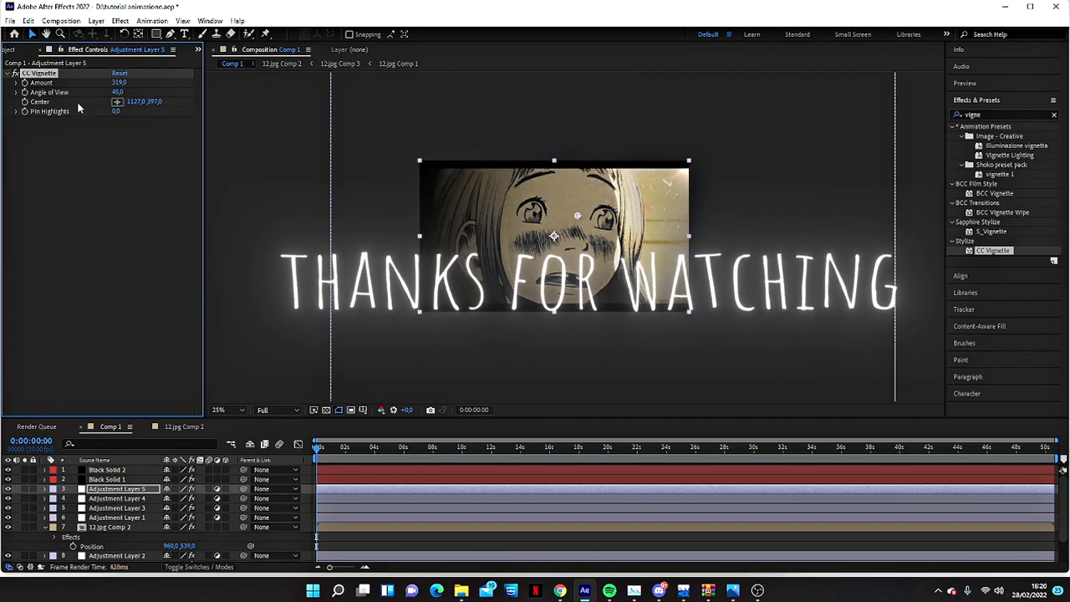
# Lower the CC Vignette Amount on Adjustment Layer 5 from 319 to 252
pyautogui.moveTo(120, 82); pyautogui.dragTo(88, 83)
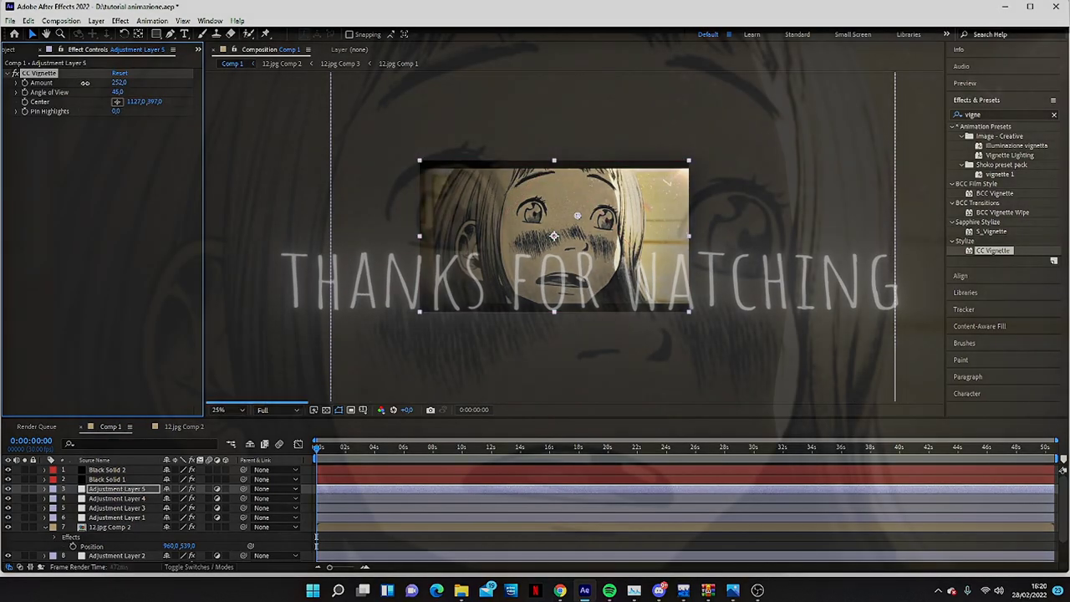